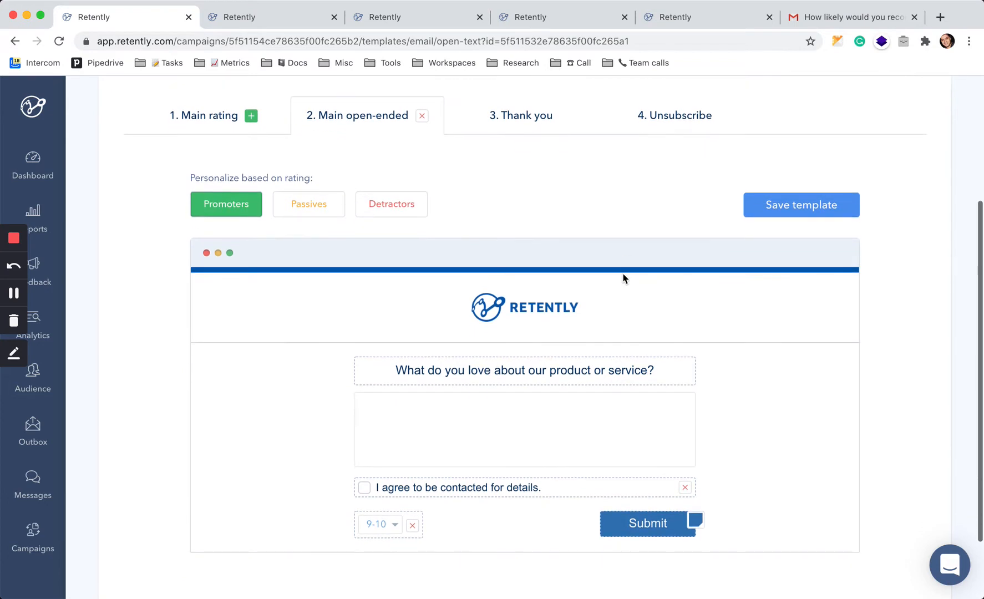
scroll(623, 278, down, 2)
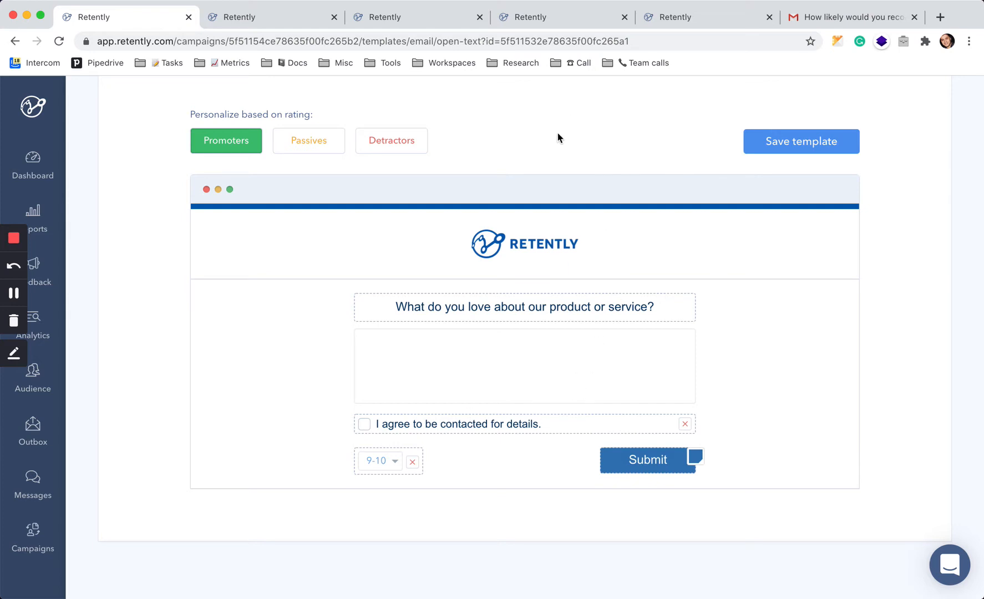
Tick the 'I agree to be contacted for details.' checkbox on the score-6 survey response page.
scroll(502, 250, up, 3)
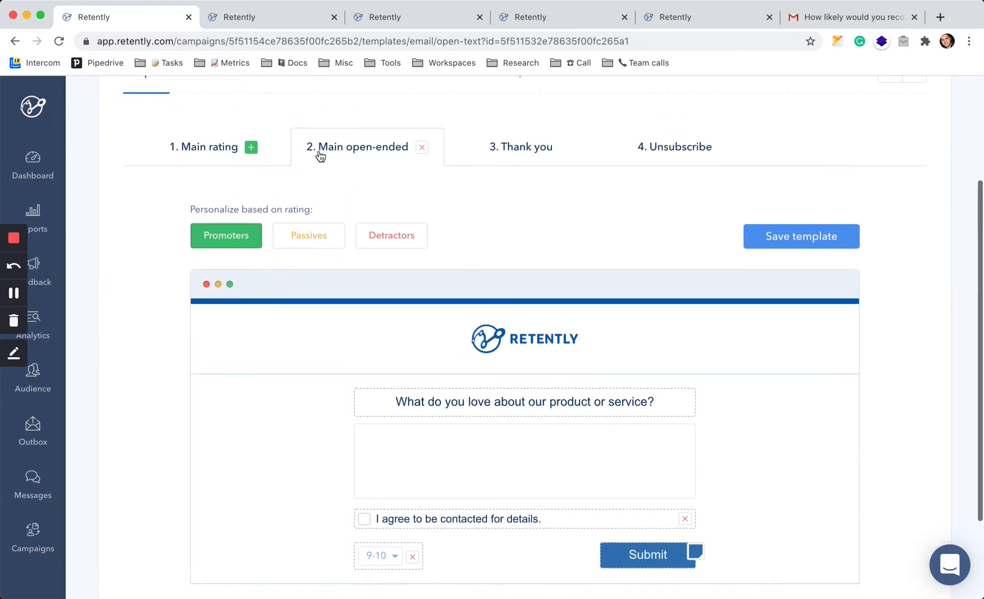
click(269, 21)
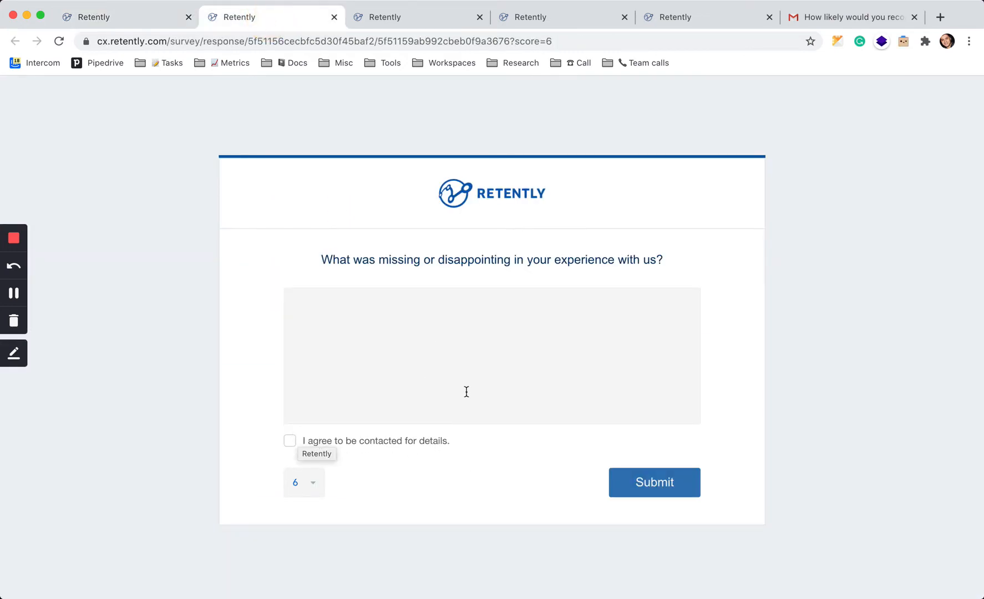
click(837, 380)
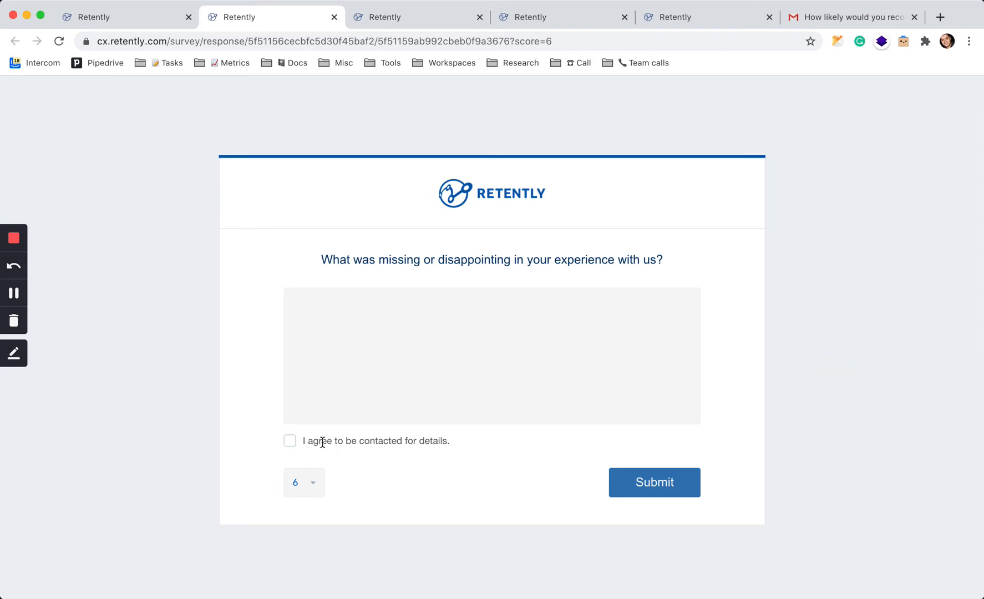
click(292, 441)
Examine the consent note on the received response in the Responses list.
click(413, 17)
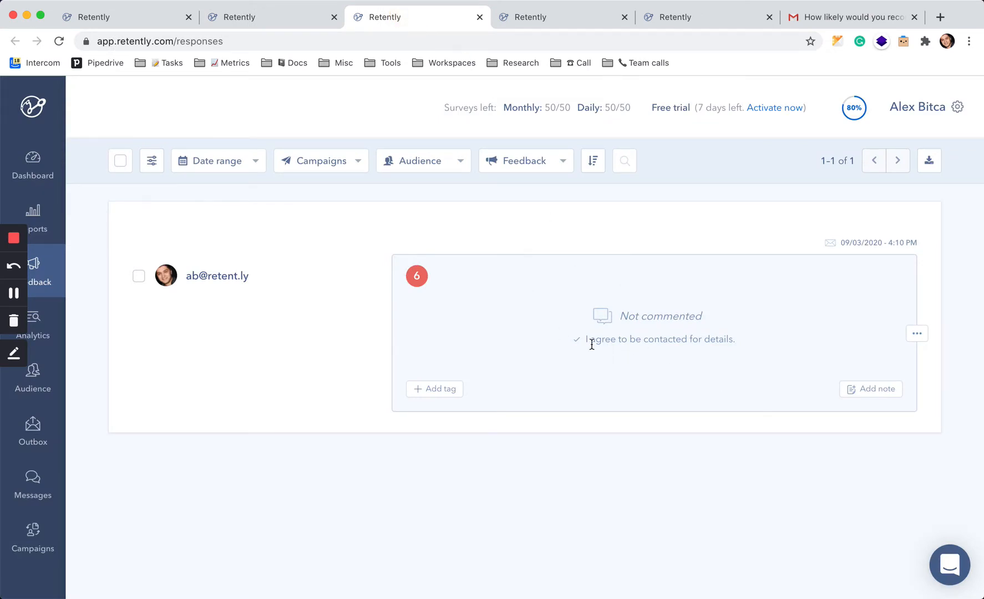
drag(585, 340, 719, 340)
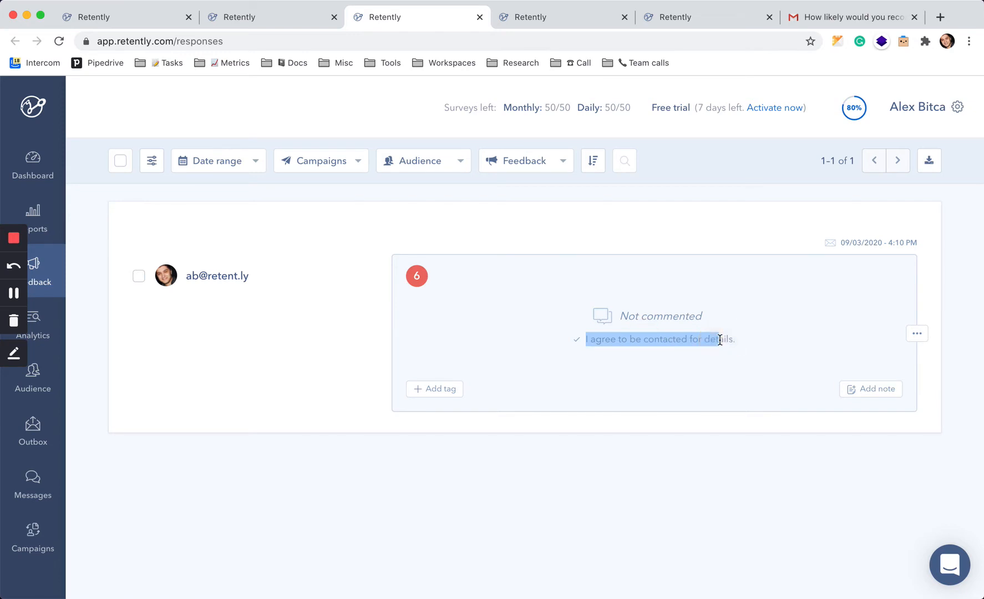
click(573, 347)
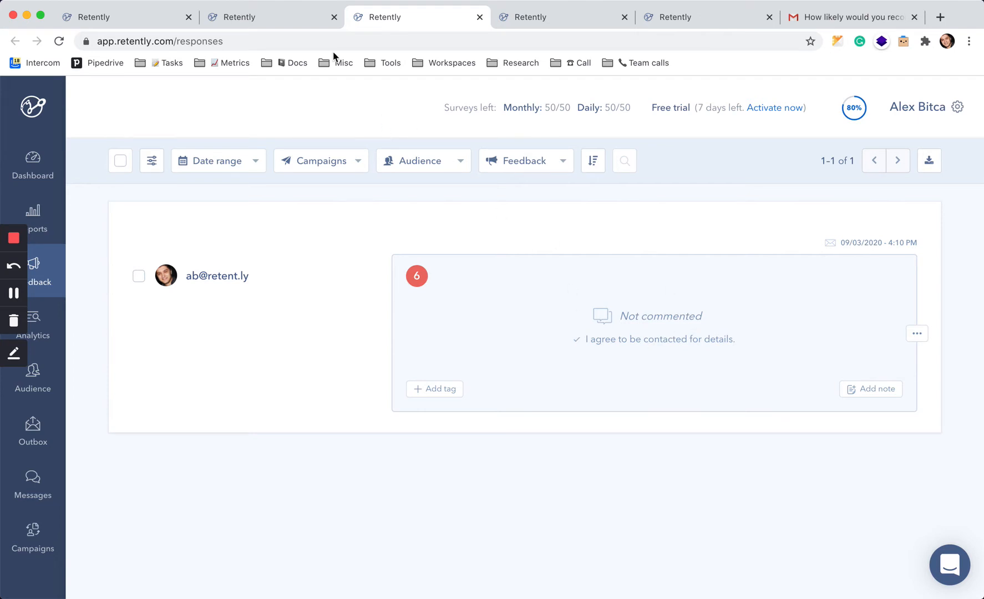
click(297, 21)
Open and close the editor for the consent checkbox text in the Promoters open-ended template.
click(147, 16)
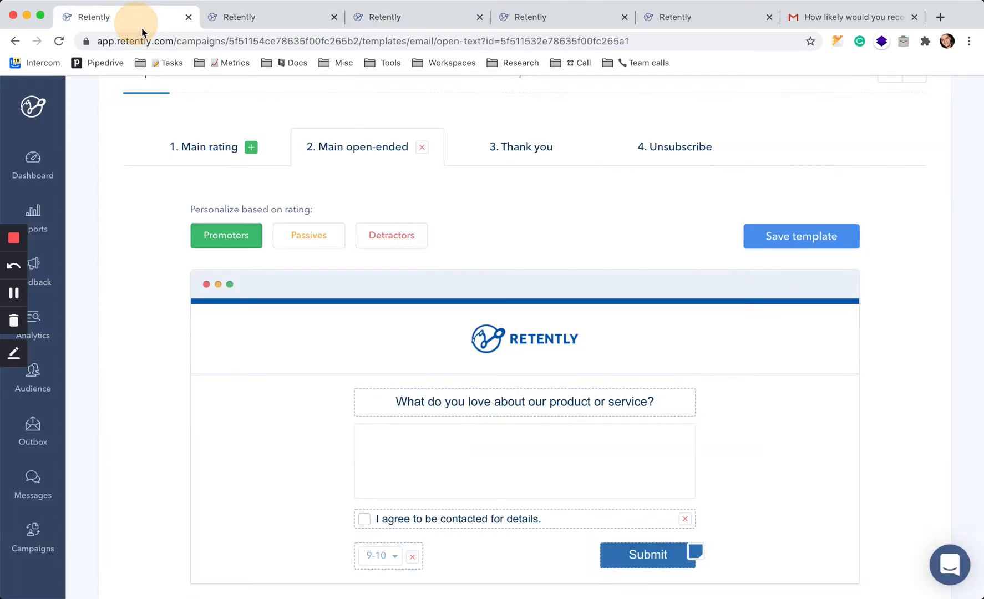
scroll(530, 248, down, 1)
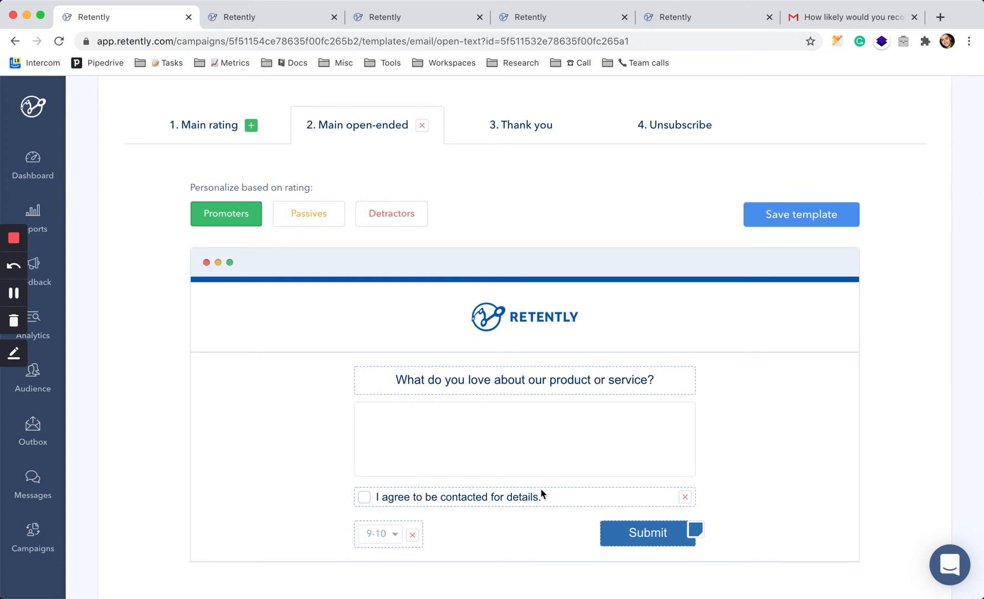
click(486, 498)
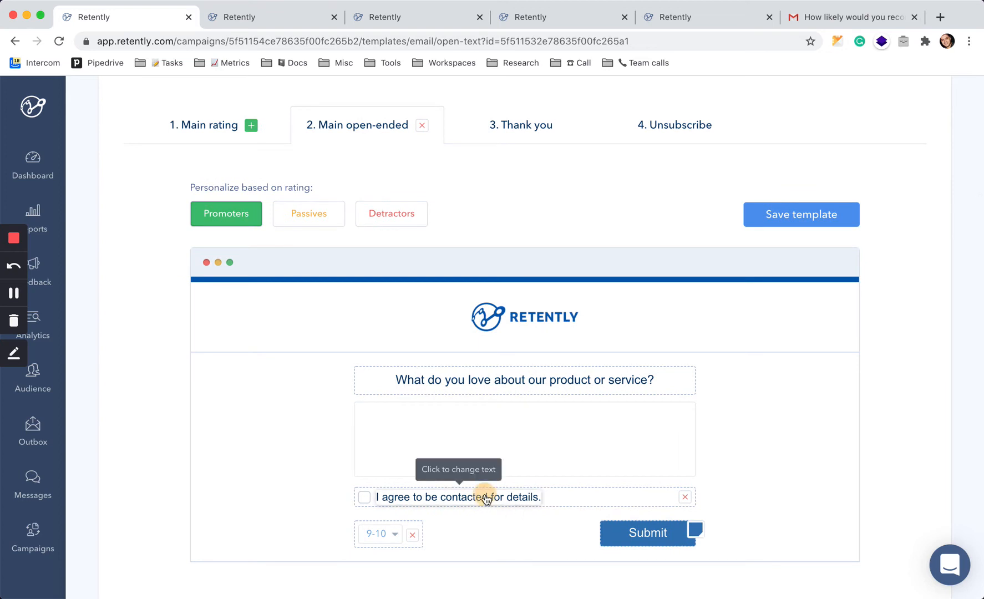
click(285, 353)
Remove the consent checkbox from the Detractors version of the open-ended question.
click(399, 214)
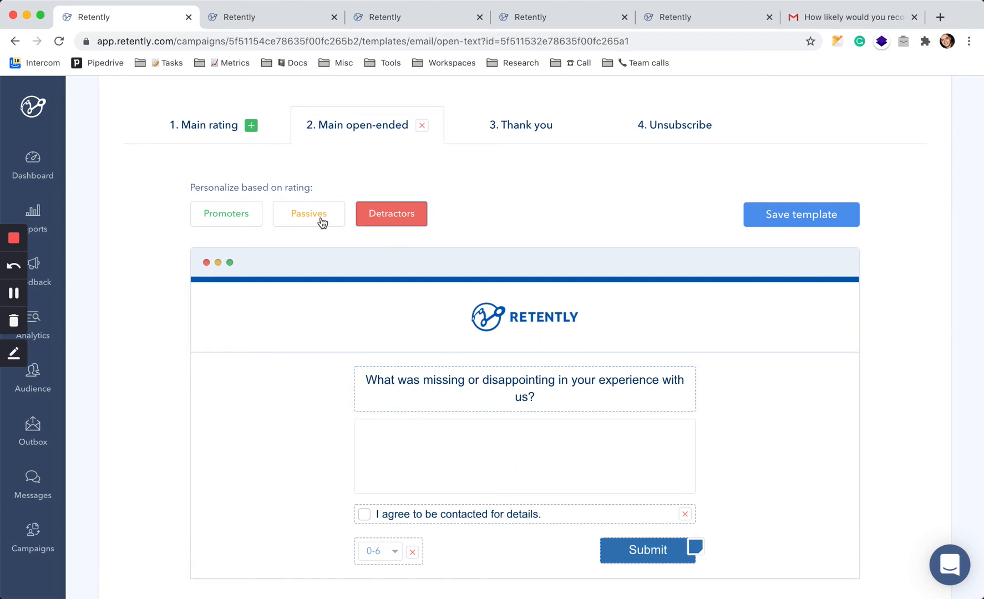
click(685, 514)
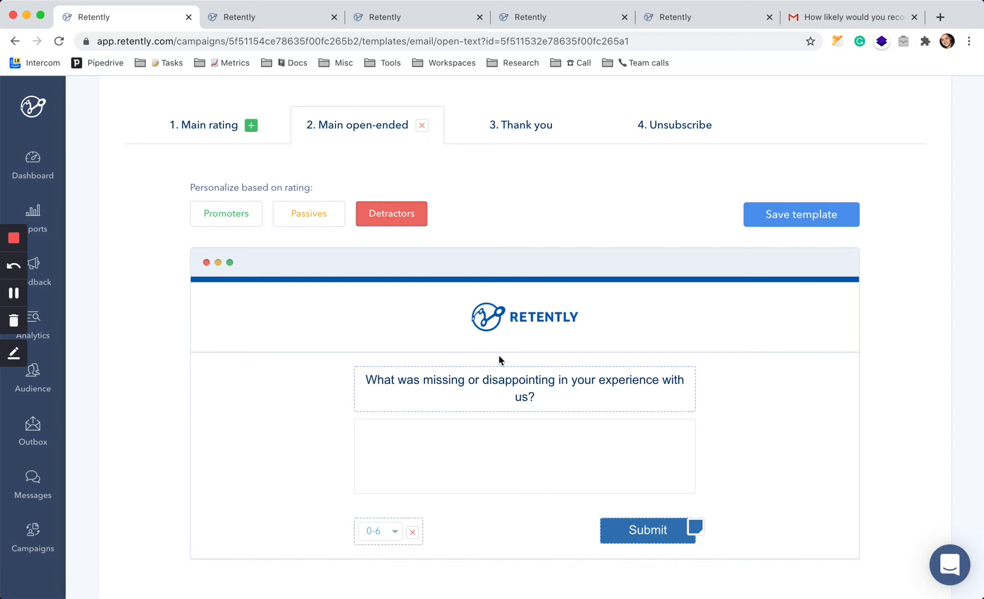
click(212, 220)
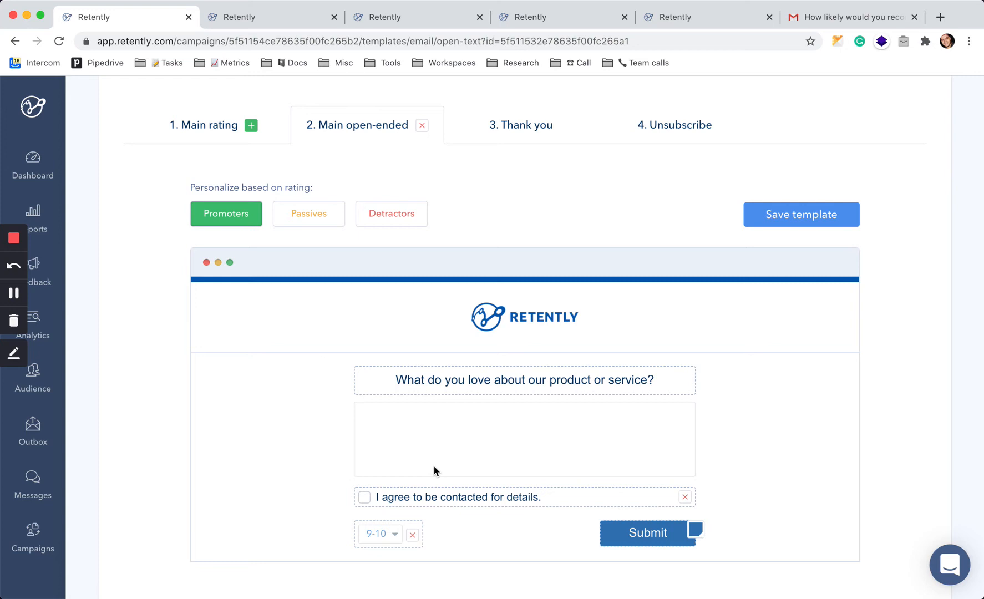
Compare the Thank you page messages for Passives and Promoters.
click(410, 24)
click(559, 20)
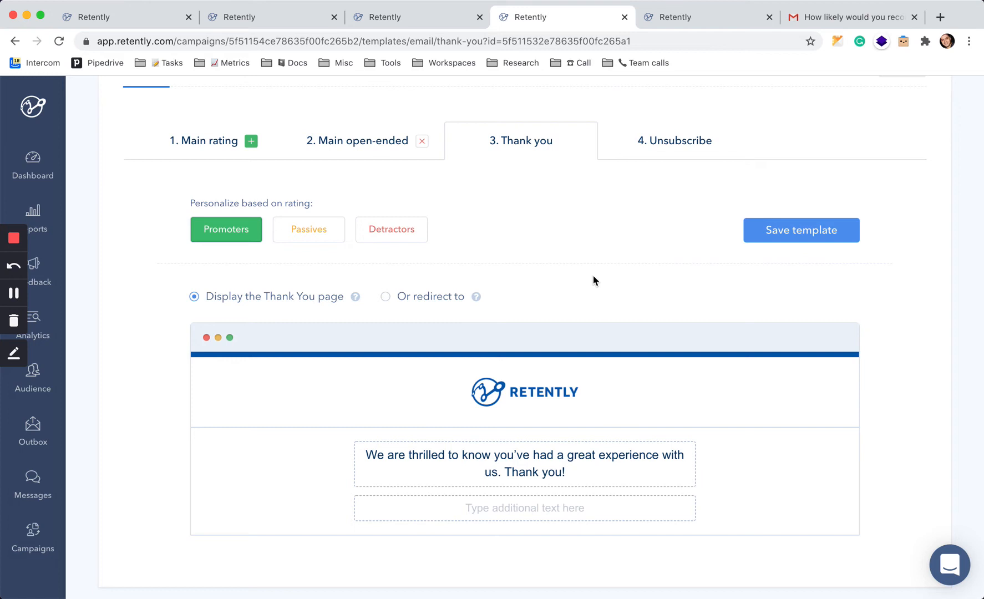
click(315, 234)
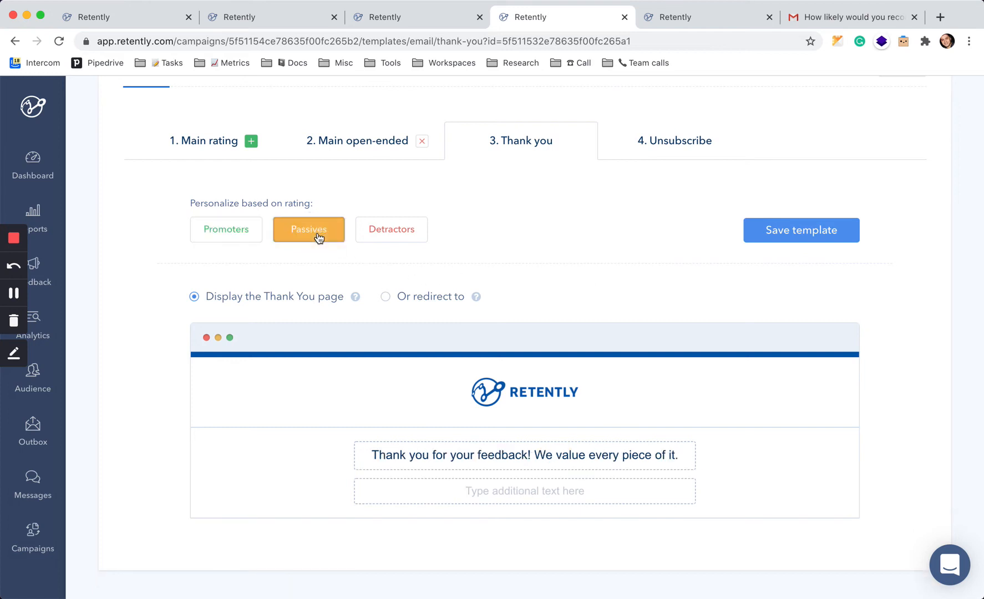
click(222, 229)
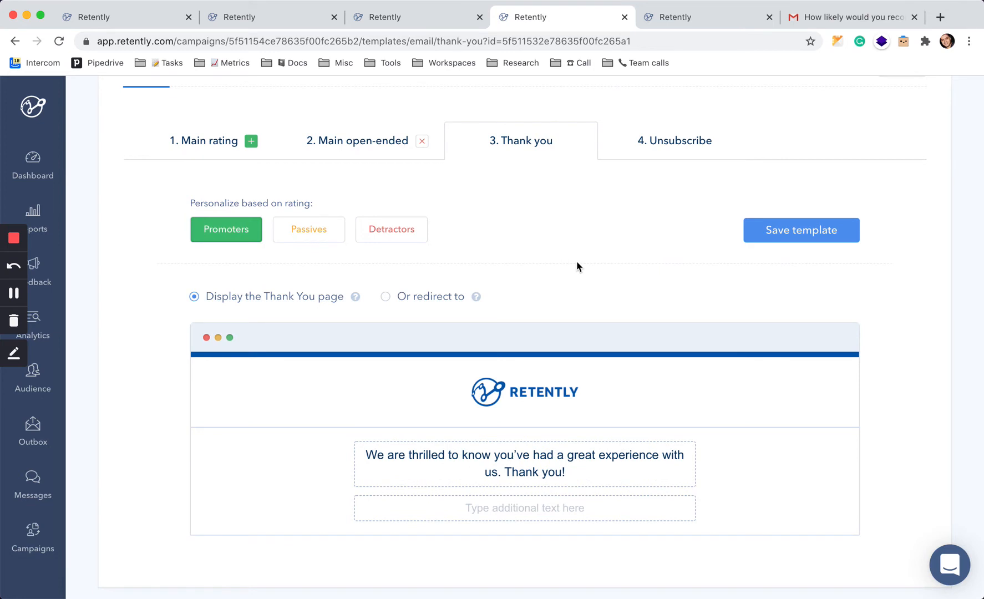
Switch the Thank you page to redirect respondents to a URL instead of displaying the page.
click(432, 295)
click(606, 395)
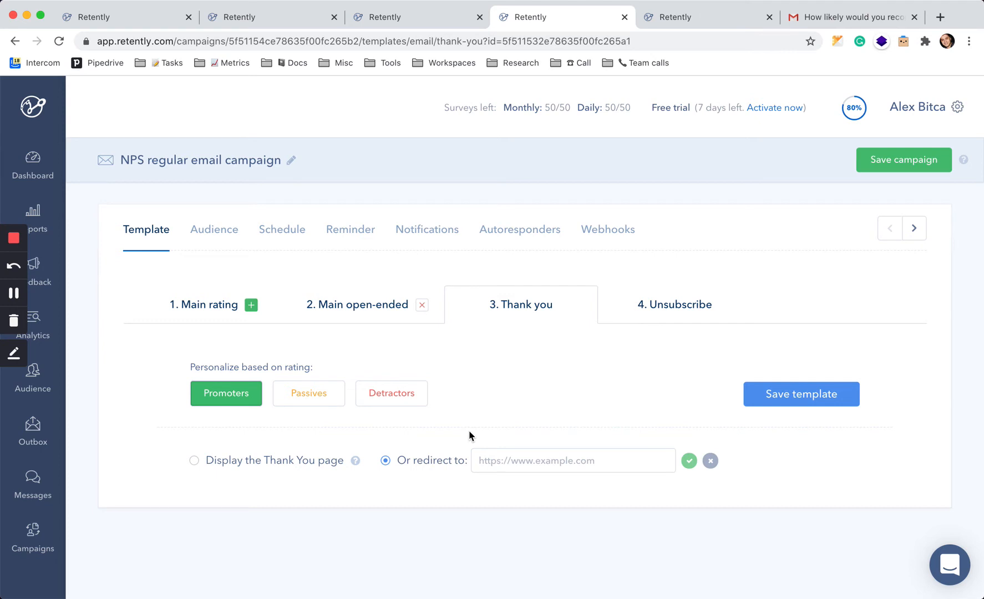
Open the received survey email in Gmail and view it in the browser.
click(695, 18)
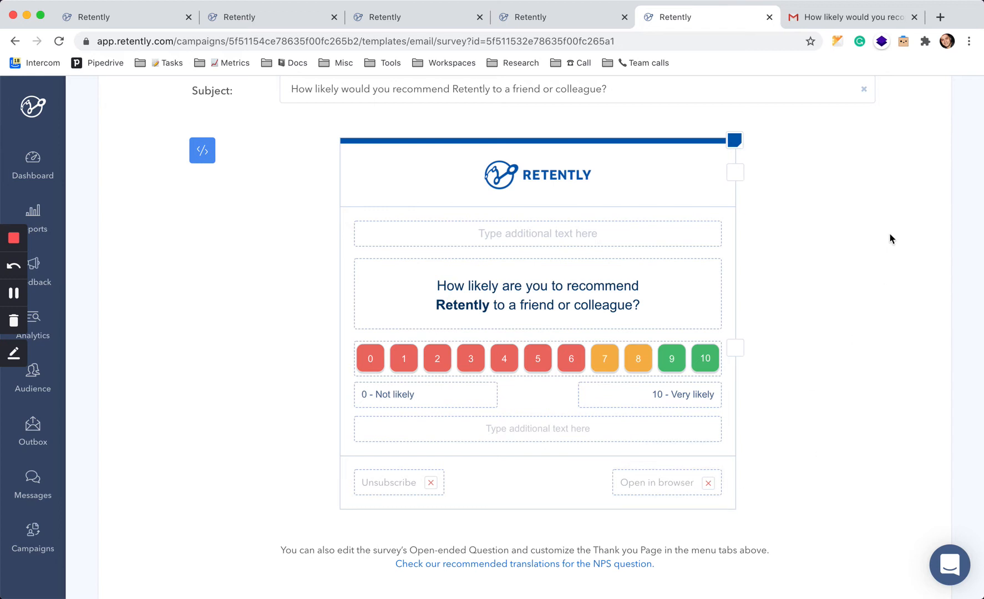
click(843, 22)
scroll(804, 477, down, 1)
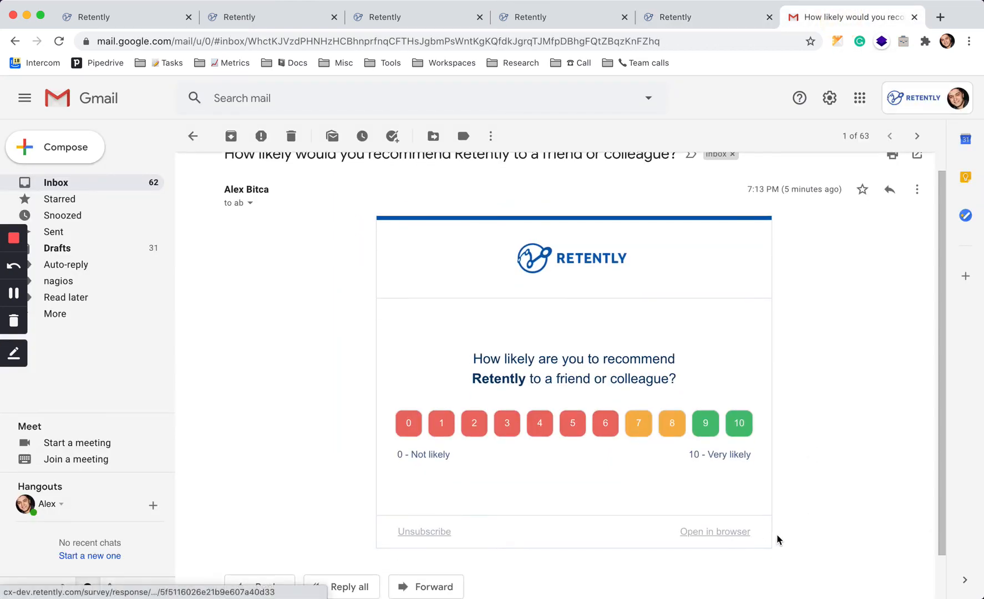
click(731, 534)
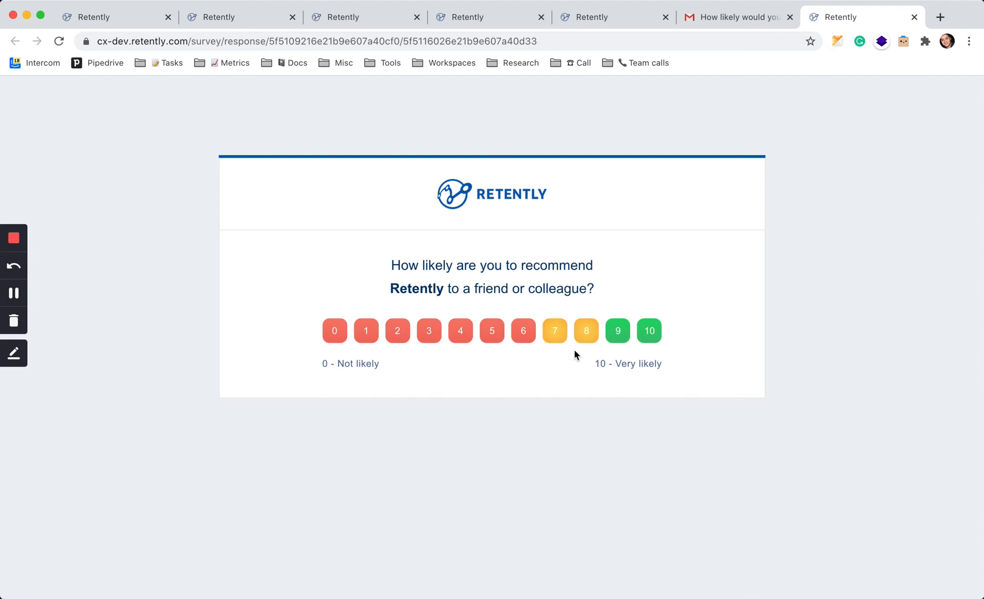
Remove the 'Open in browser' and 'Unsubscribe' links from the rating email footer.
click(618, 25)
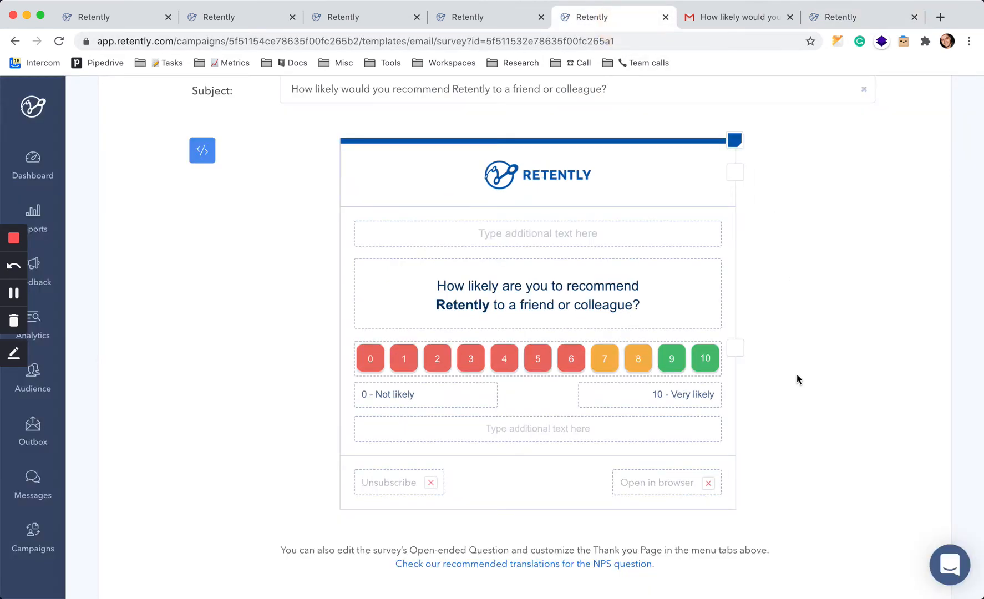
click(708, 483)
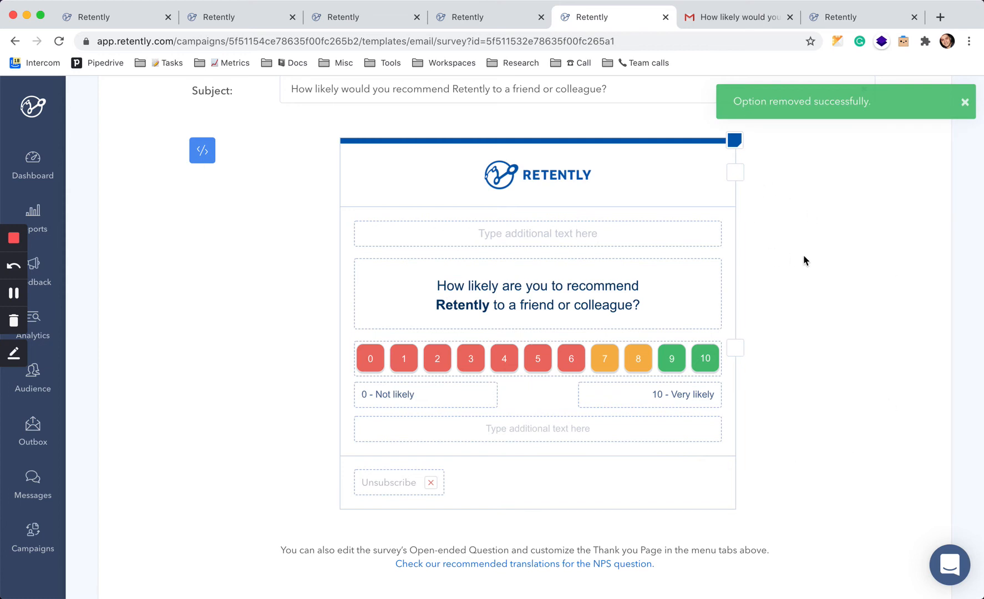
scroll(802, 294, up, 3)
scroll(328, 334, up, 2)
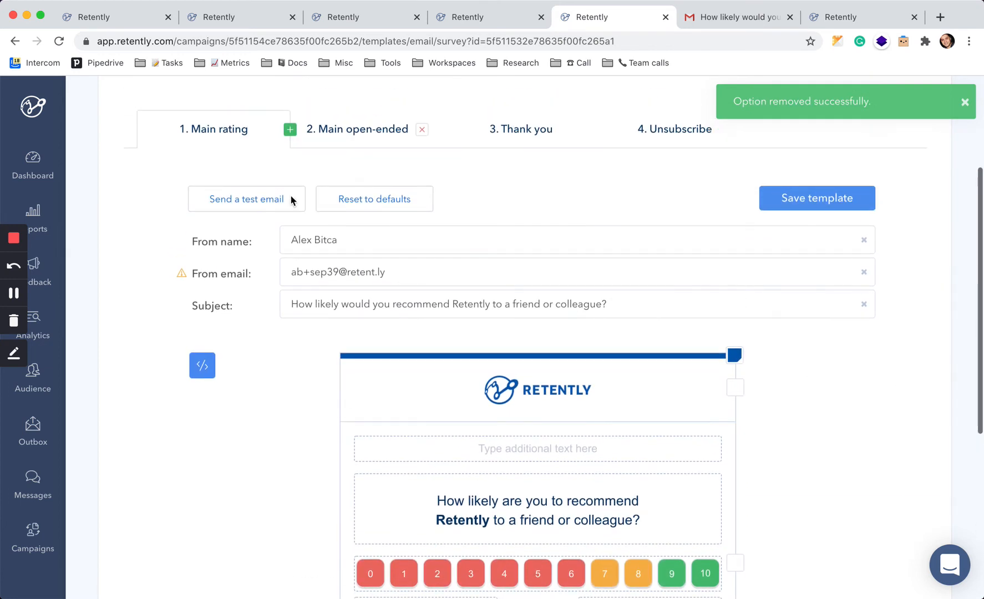
scroll(289, 461, down, 4)
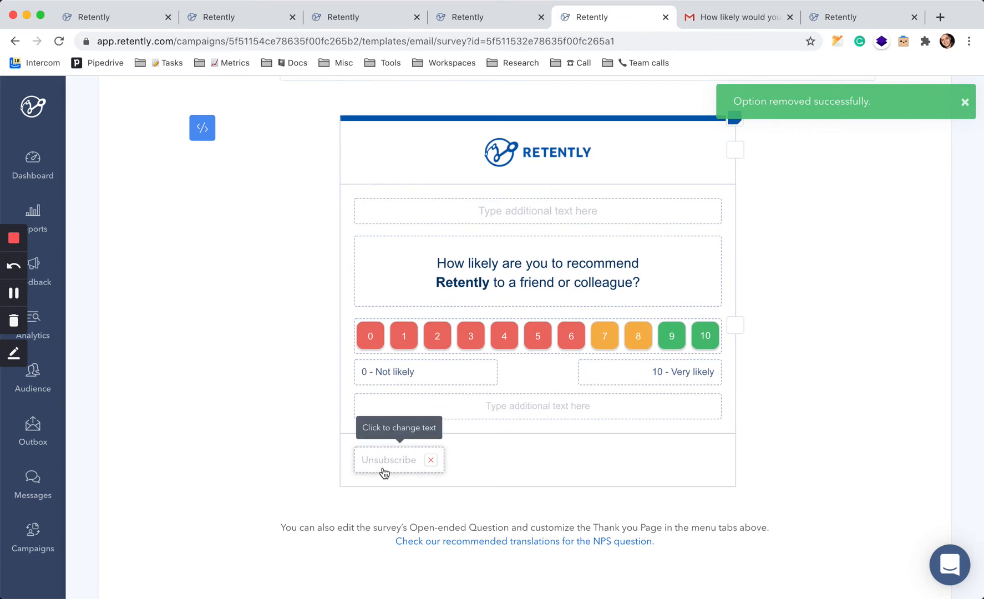
click(281, 426)
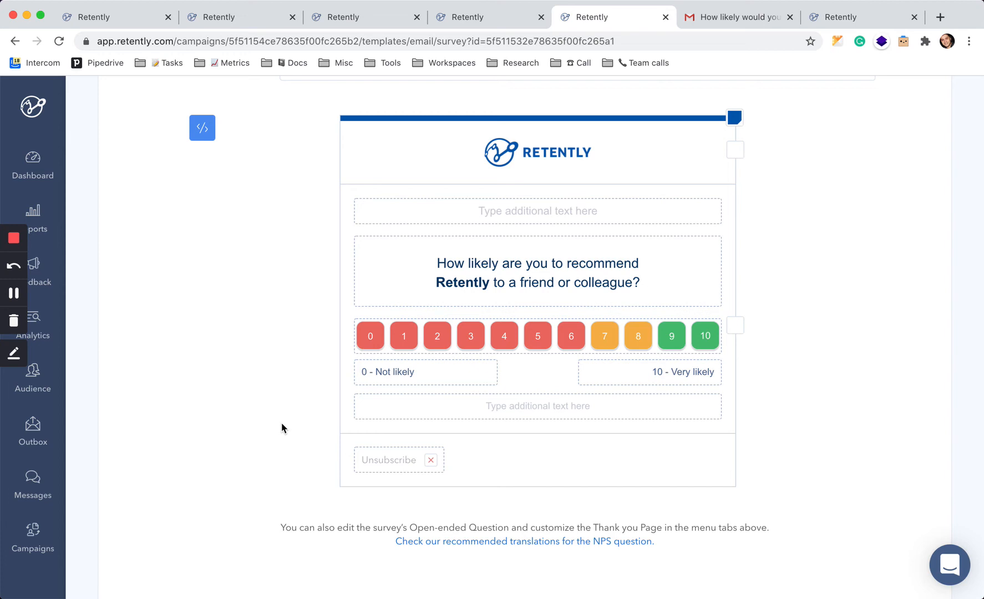
click(432, 460)
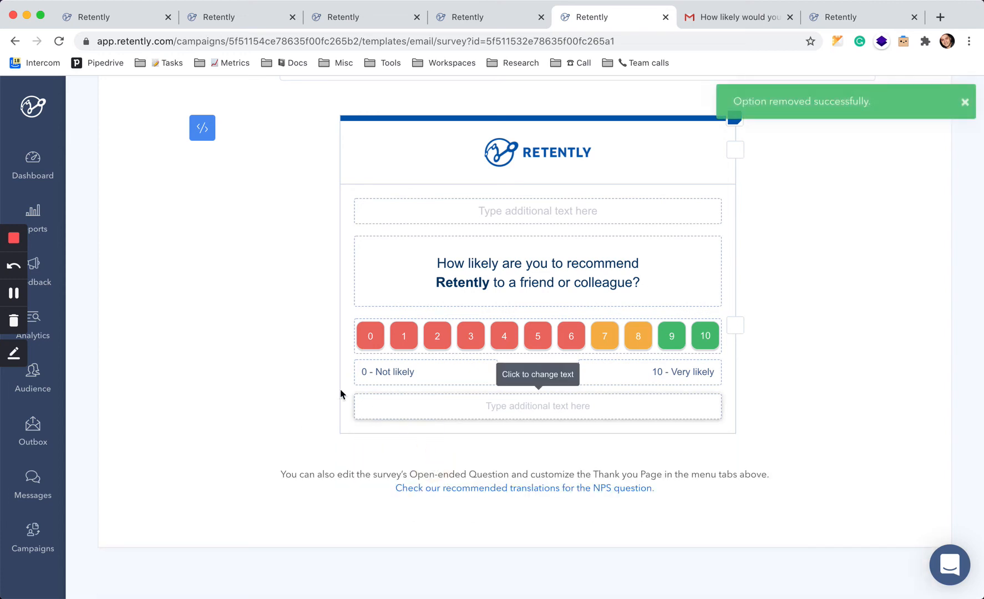
Set the NPS question text to left alignment and back to centre alignment.
click(255, 344)
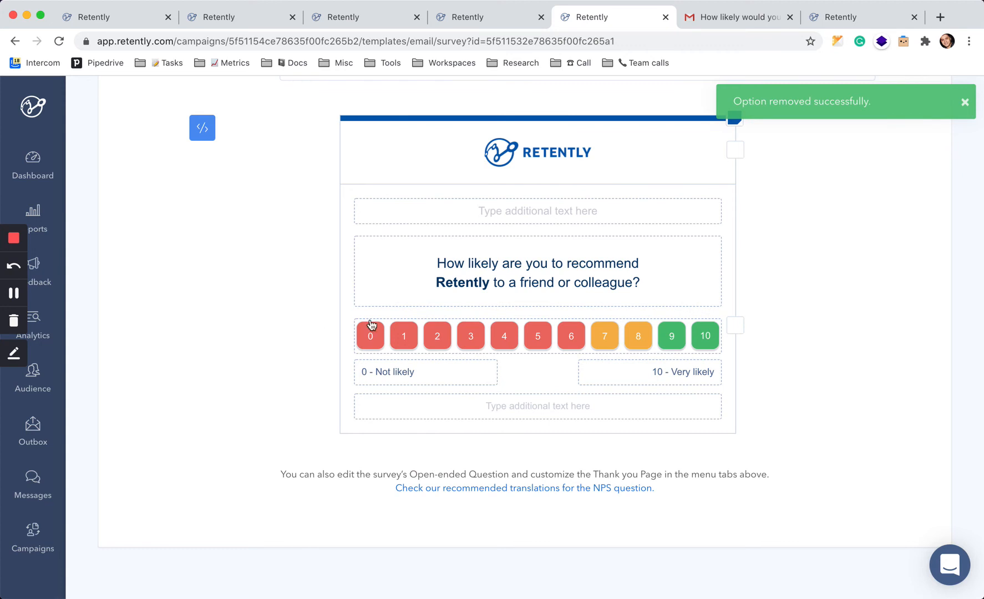
click(501, 289)
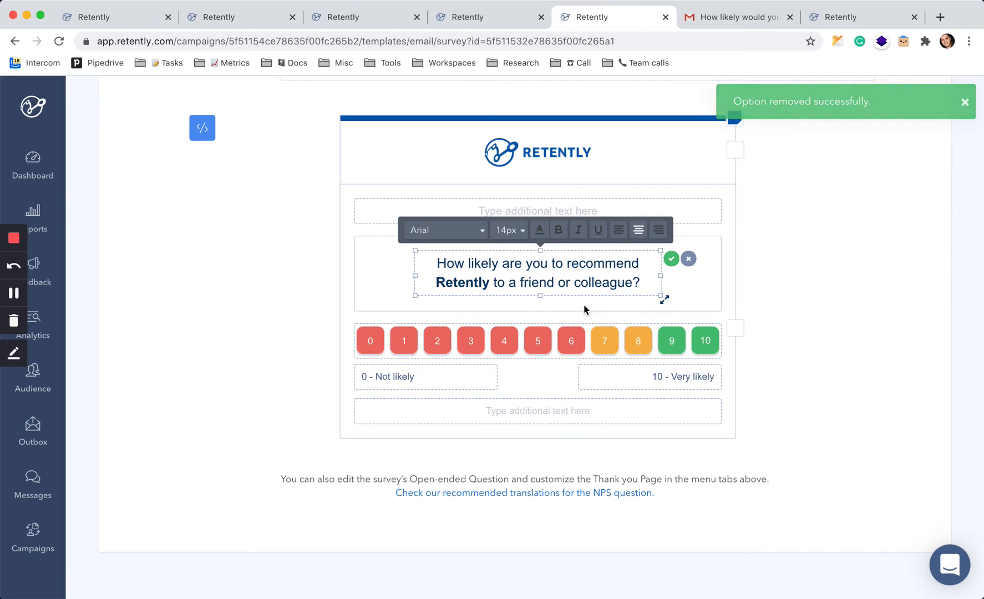
click(621, 232)
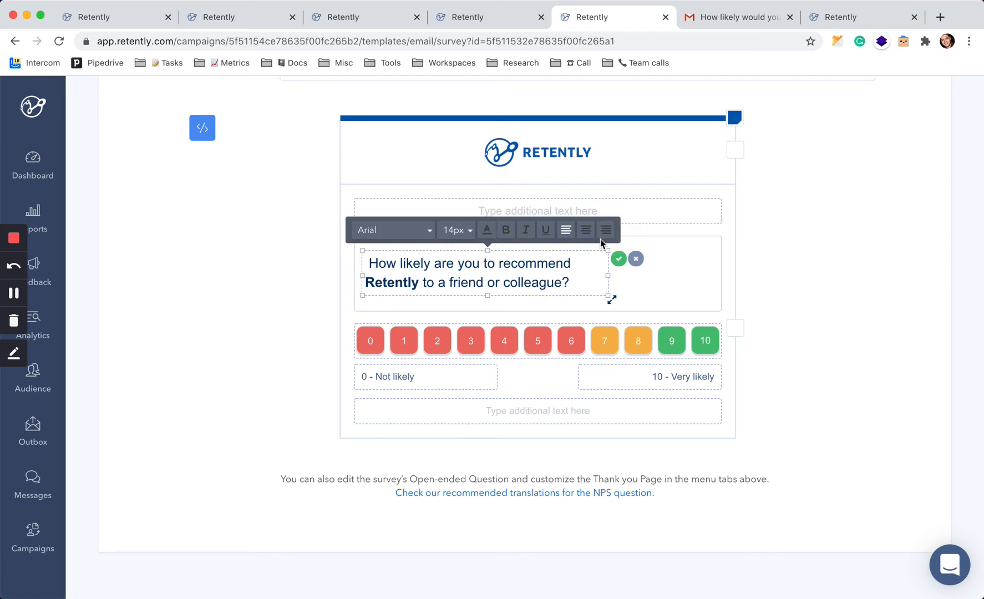
click(607, 230)
click(696, 231)
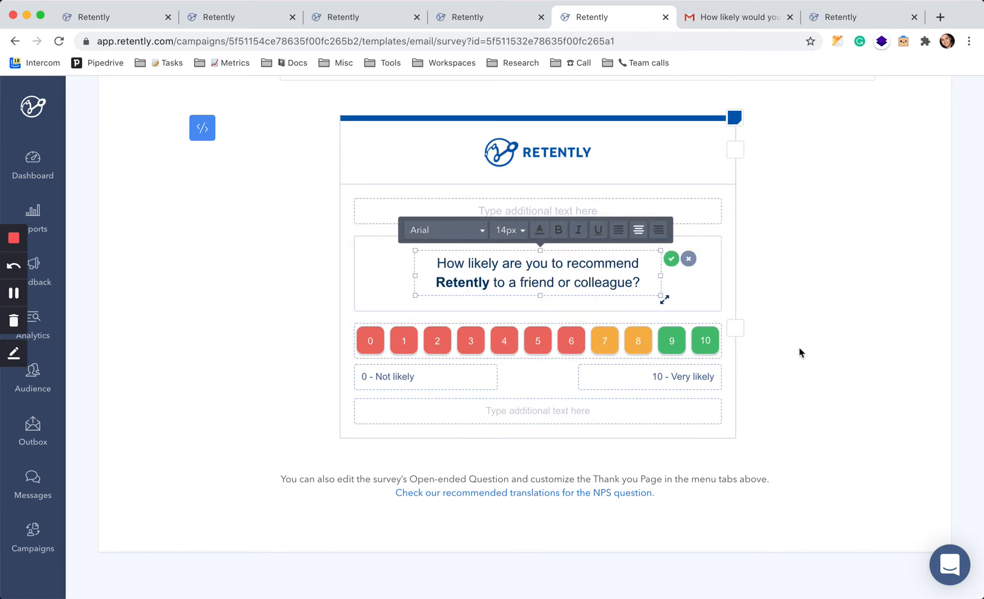
scroll(810, 355, up, 5)
click(828, 376)
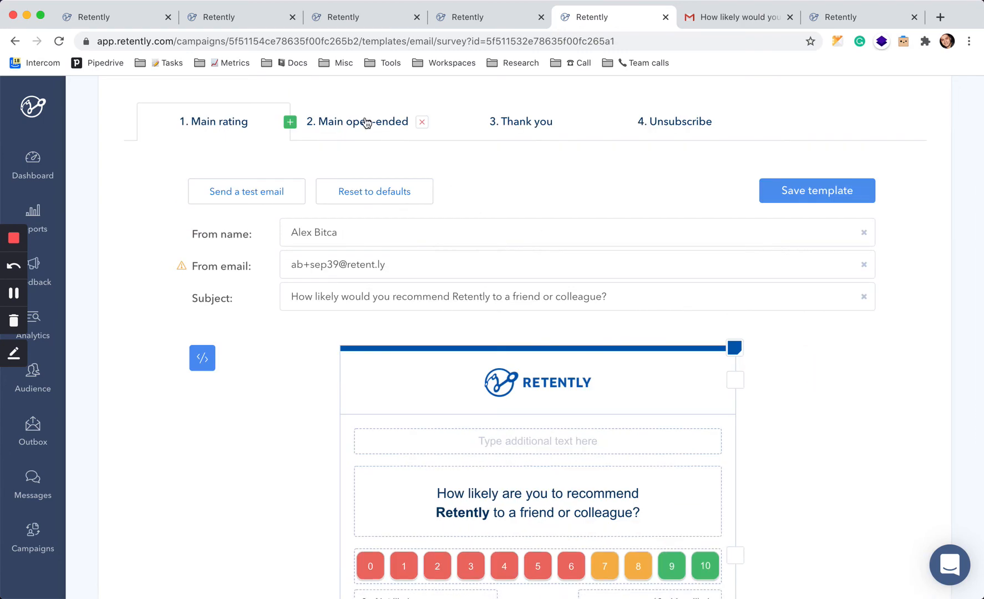
Browse the Main open-ended and Main rating template tabs.
click(365, 121)
scroll(502, 344, down, 2)
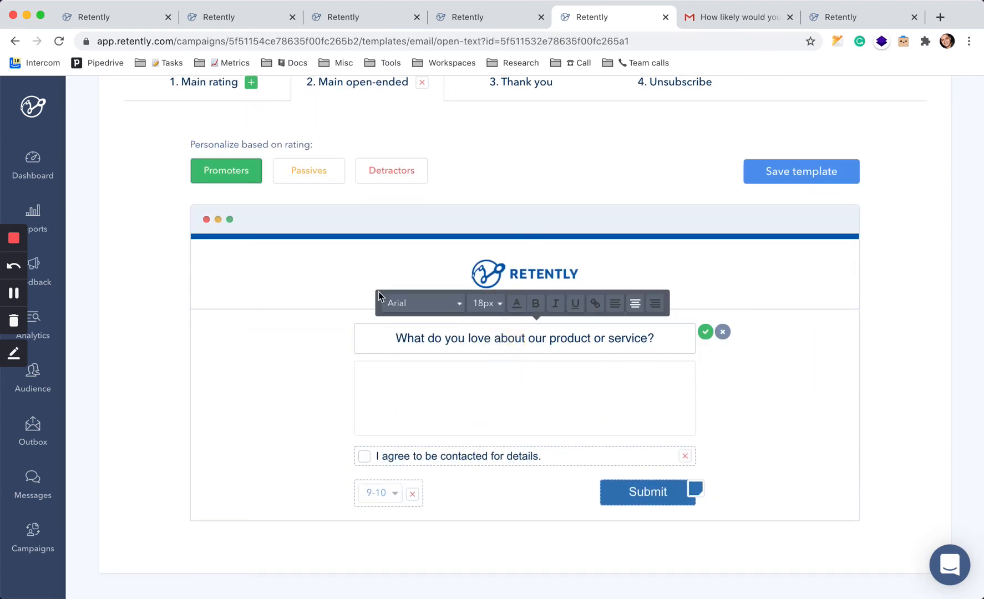
scroll(327, 296, up, 2)
click(208, 152)
Open and close the editor for the '10 - Very likely' scale label.
scroll(402, 329, down, 5)
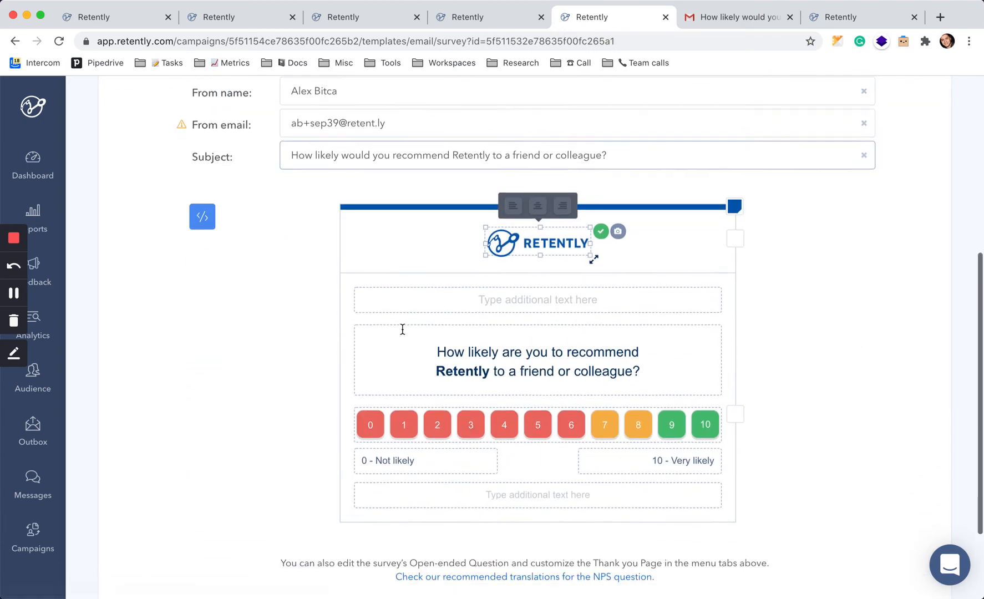
click(433, 411)
click(641, 410)
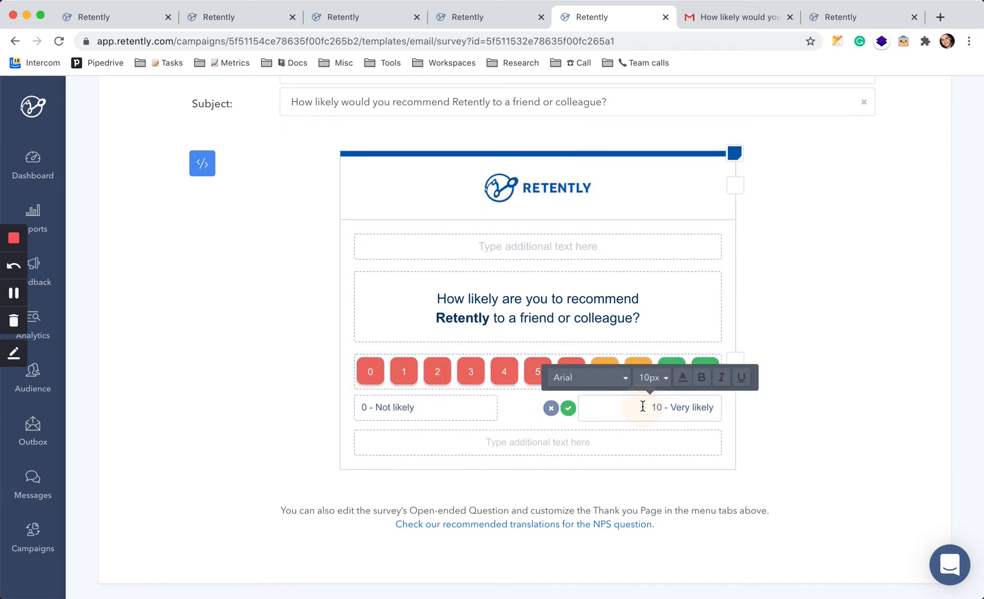
click(850, 404)
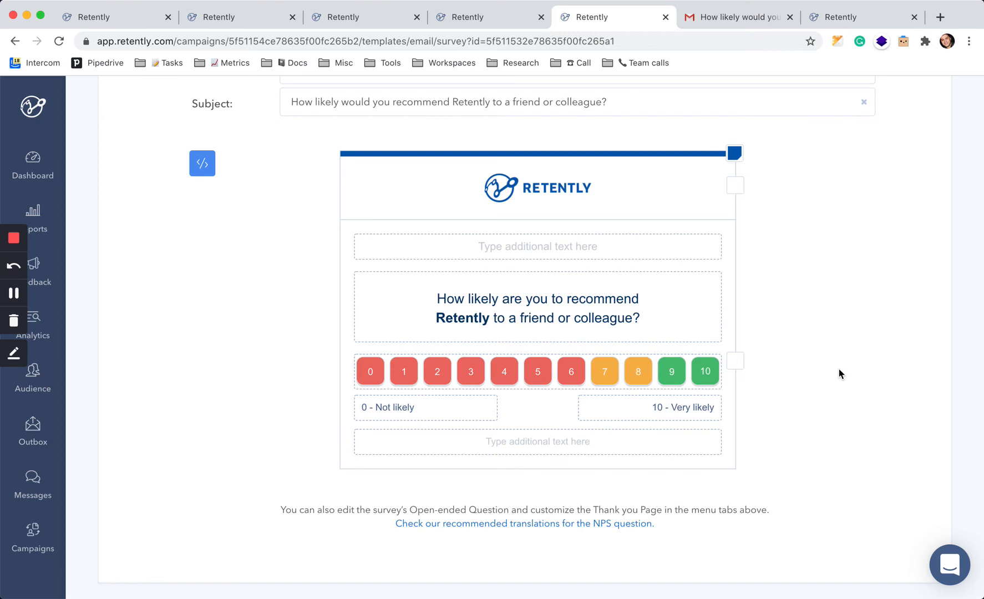
Delete the Main open-ended template from this campaign's survey.
scroll(841, 374, up, 5)
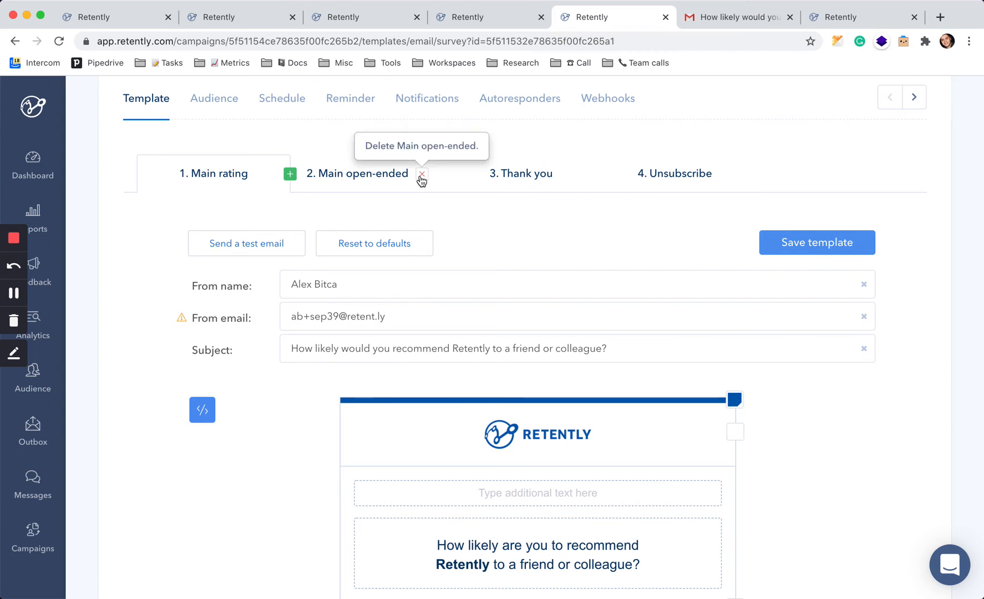
click(422, 175)
click(551, 280)
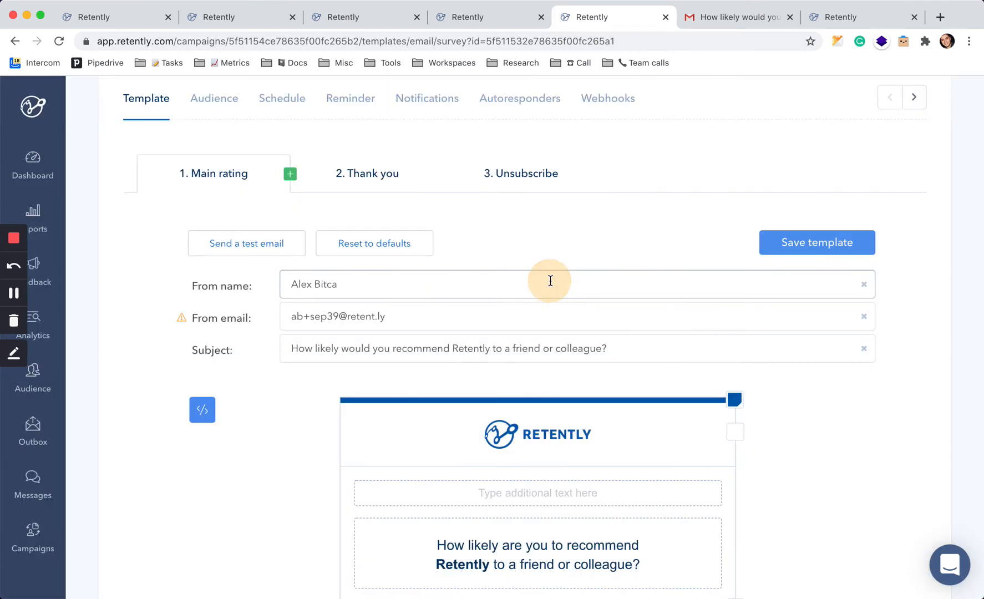
On the Thank you template, switch from displaying the Thank You page to redirecting to a URL.
click(607, 223)
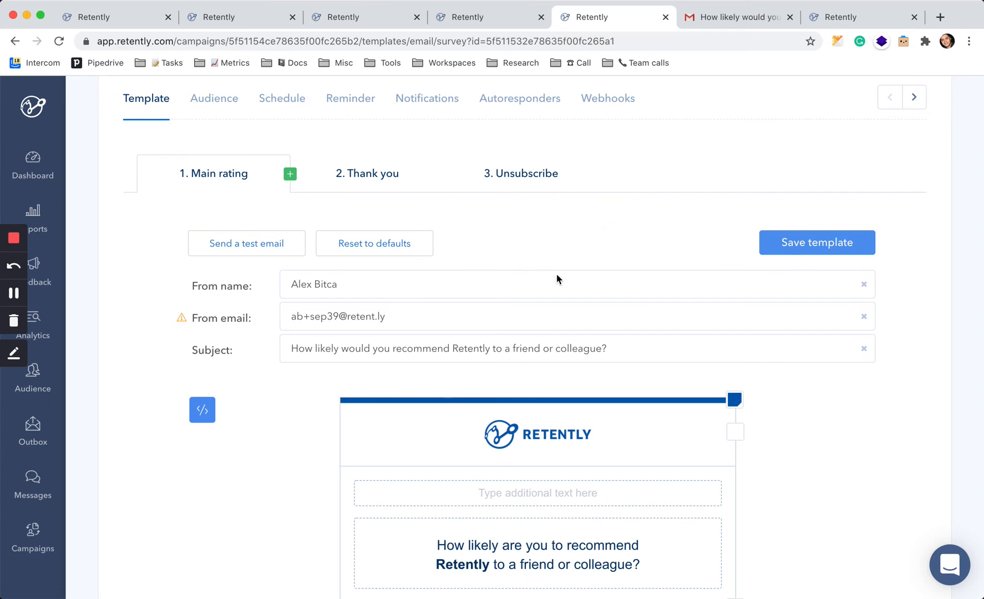
scroll(301, 462, down, 3)
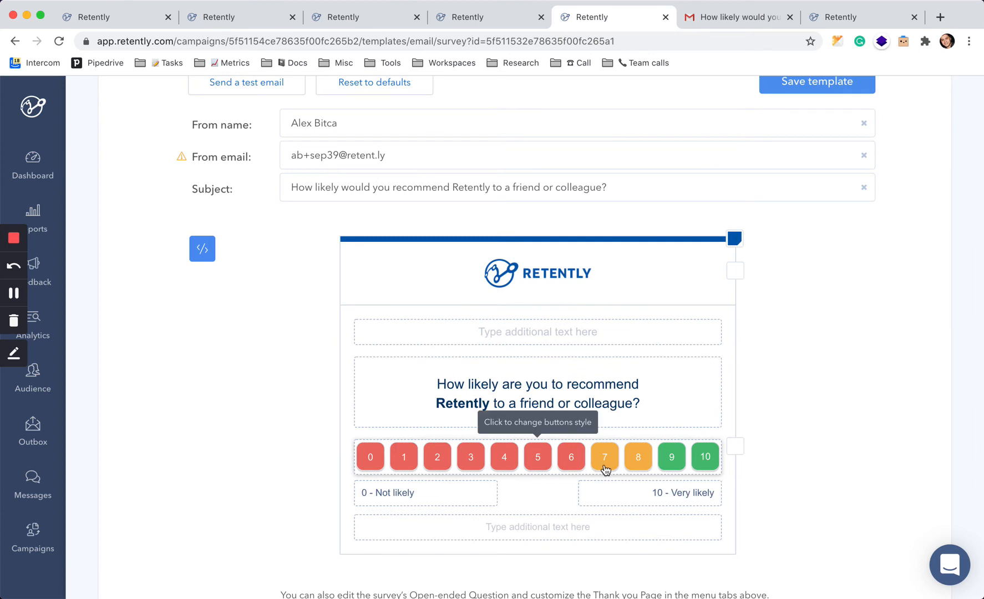
scroll(605, 469, up, 3)
click(372, 177)
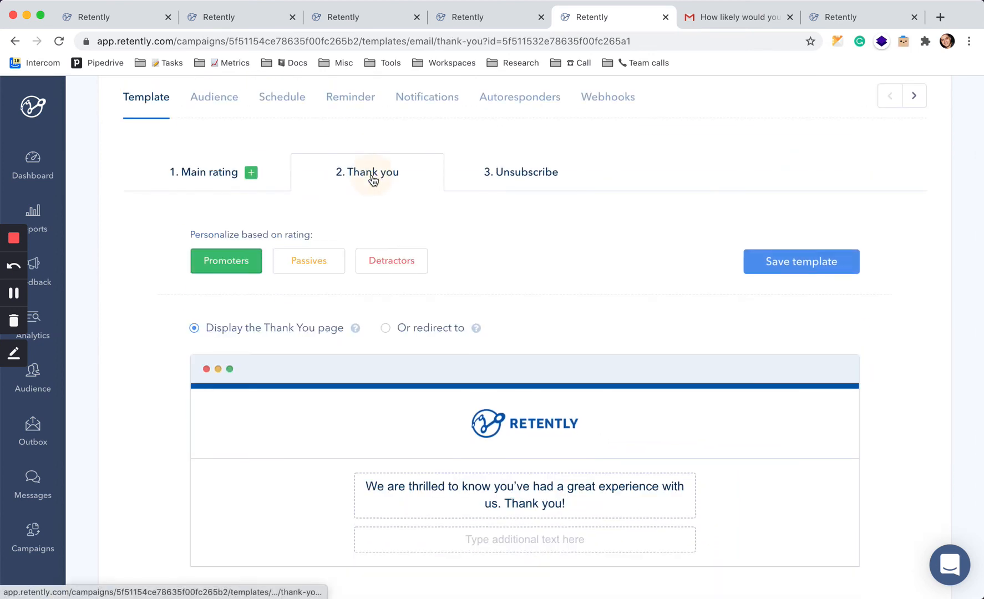
scroll(538, 287, down, 3)
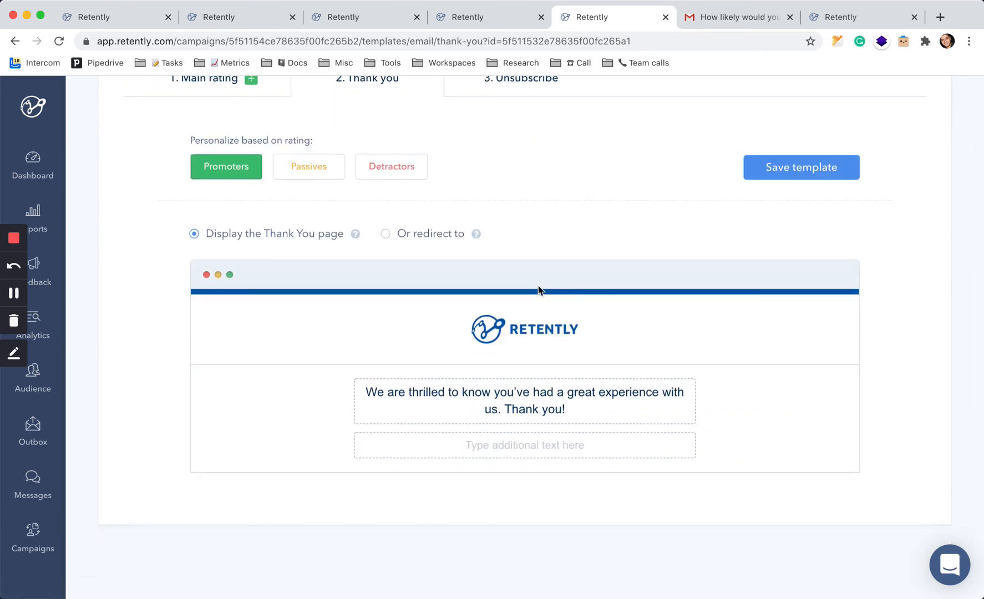
click(430, 234)
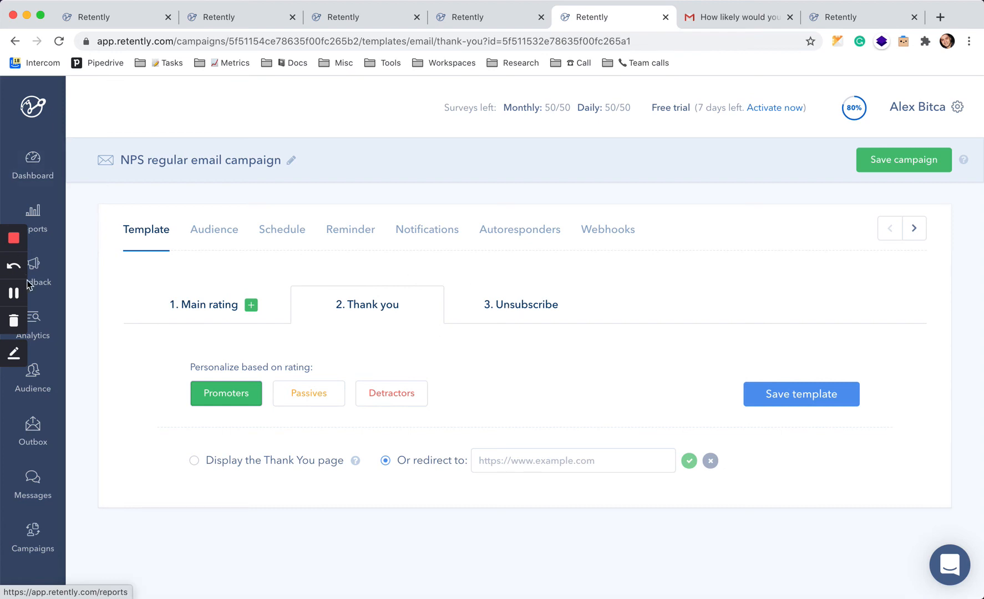
Preview the live survey response page in another tab, switching the score from 6 to 10.
click(12, 293)
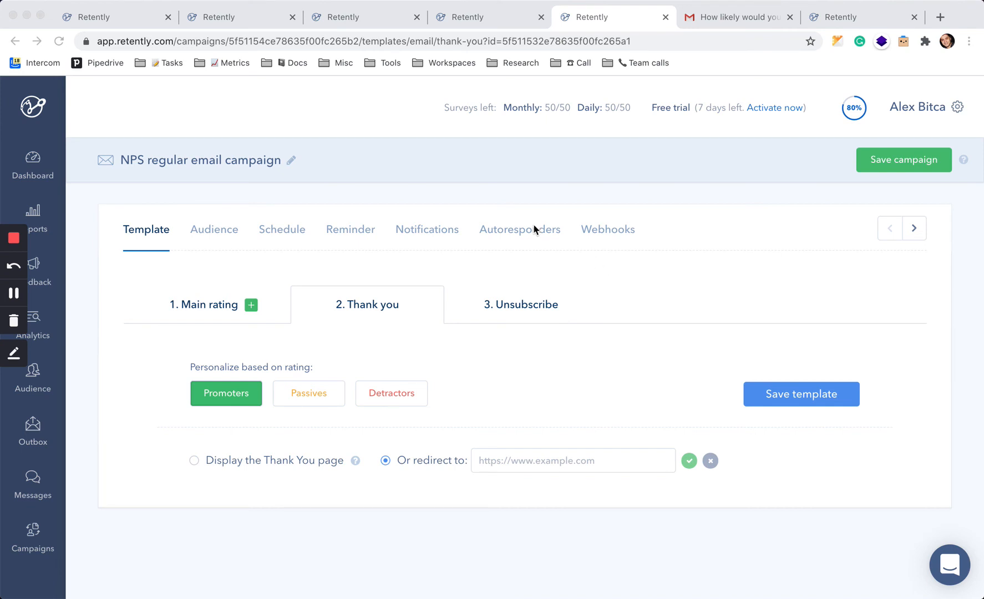
click(252, 13)
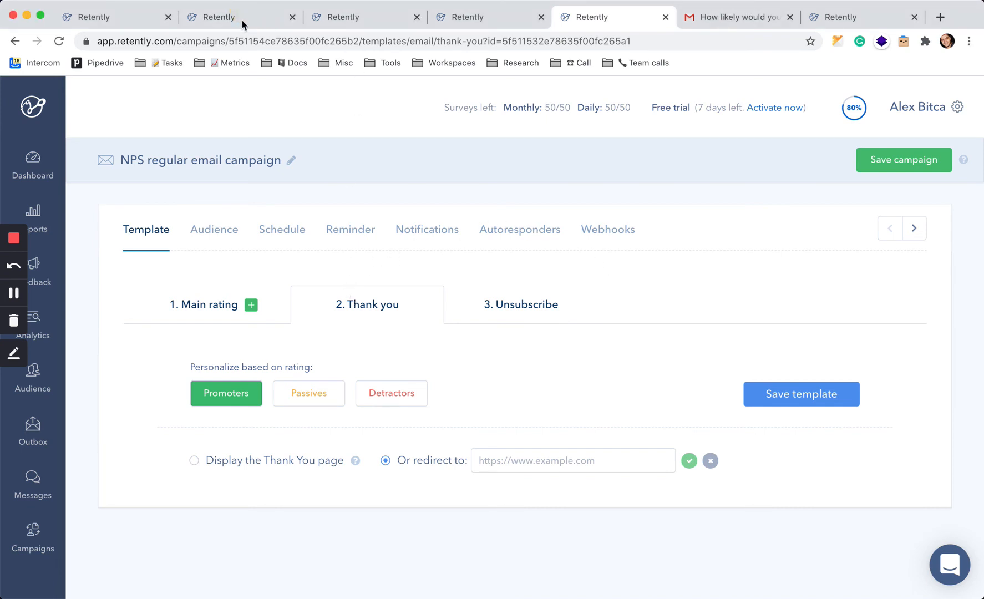
click(243, 20)
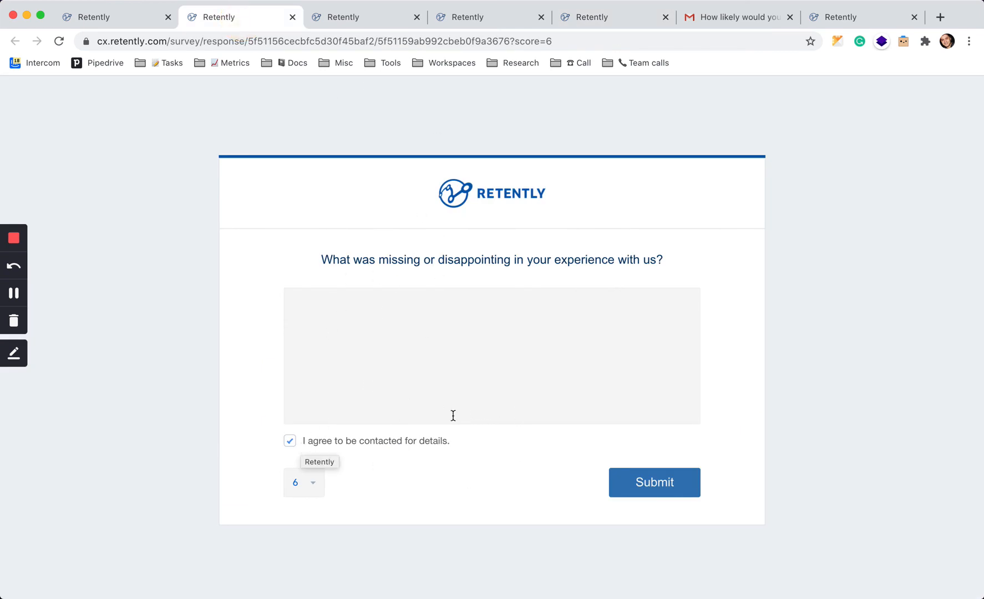
click(313, 487)
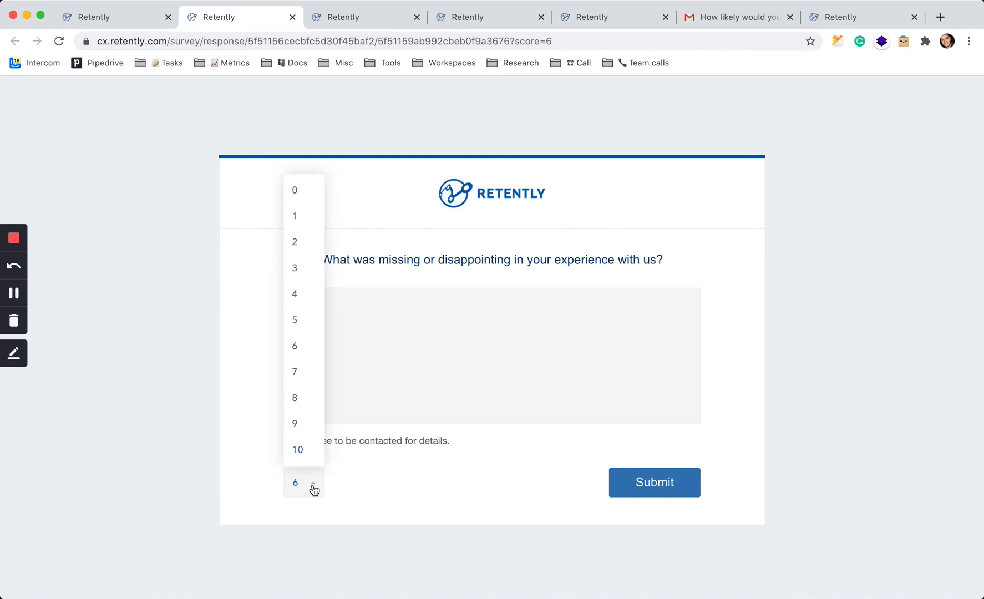
click(301, 451)
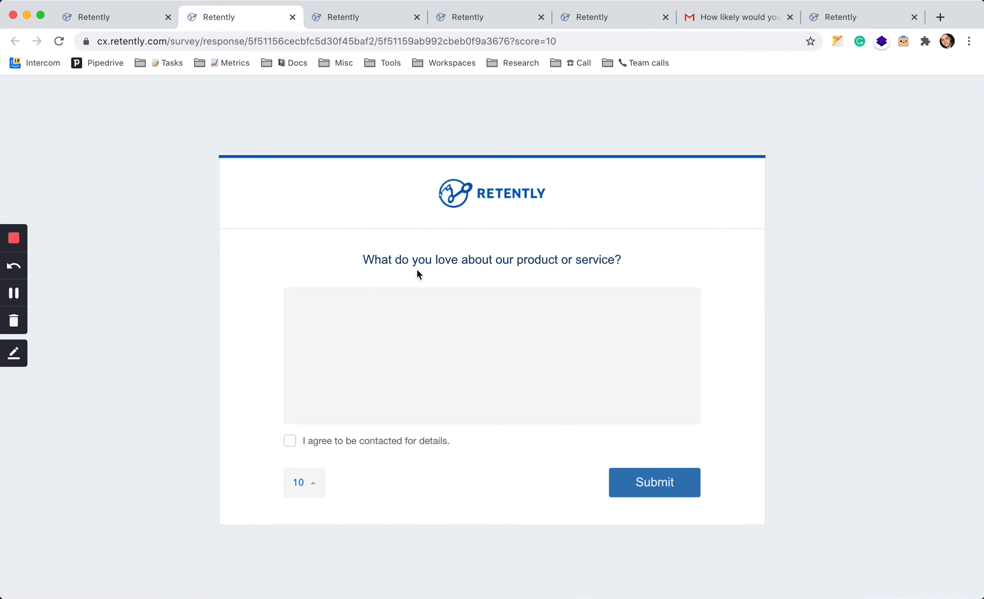
drag(375, 261, 430, 263)
click(484, 269)
In the other campaign's Main open-ended template, remove the score selector from the Promoters version.
click(131, 20)
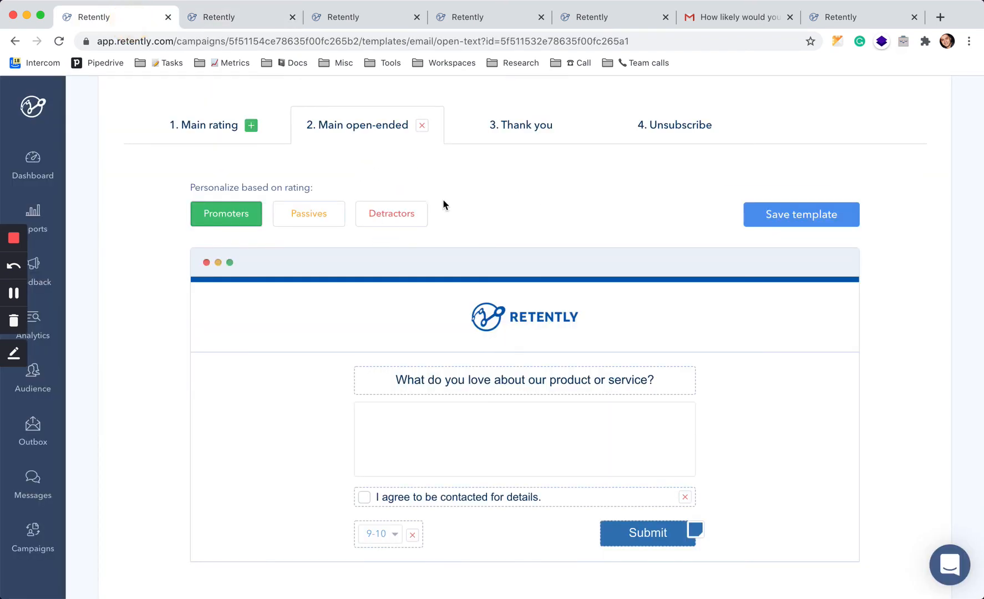
scroll(439, 365, down, 3)
scroll(439, 465, up, 3)
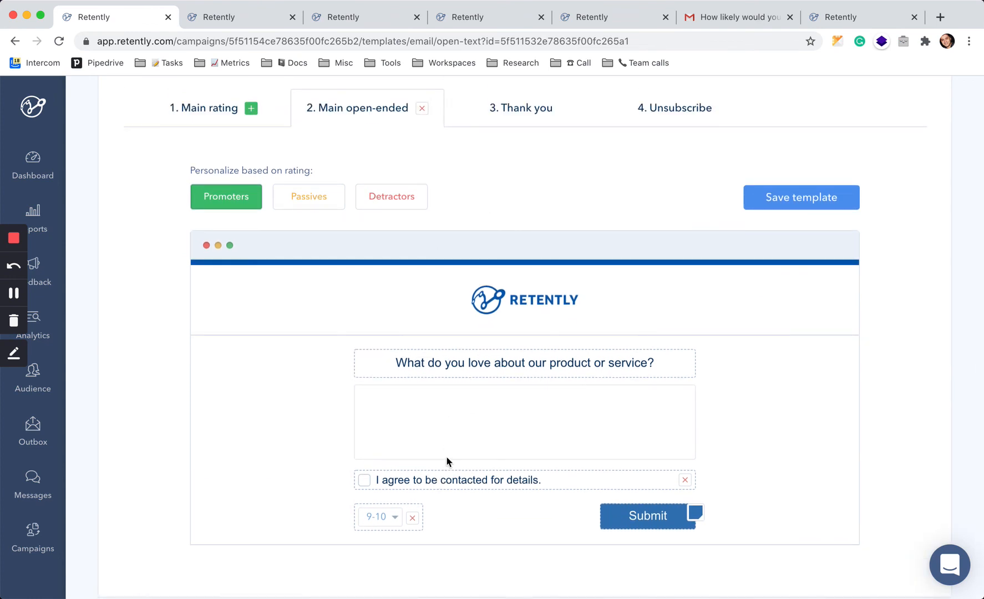
click(411, 517)
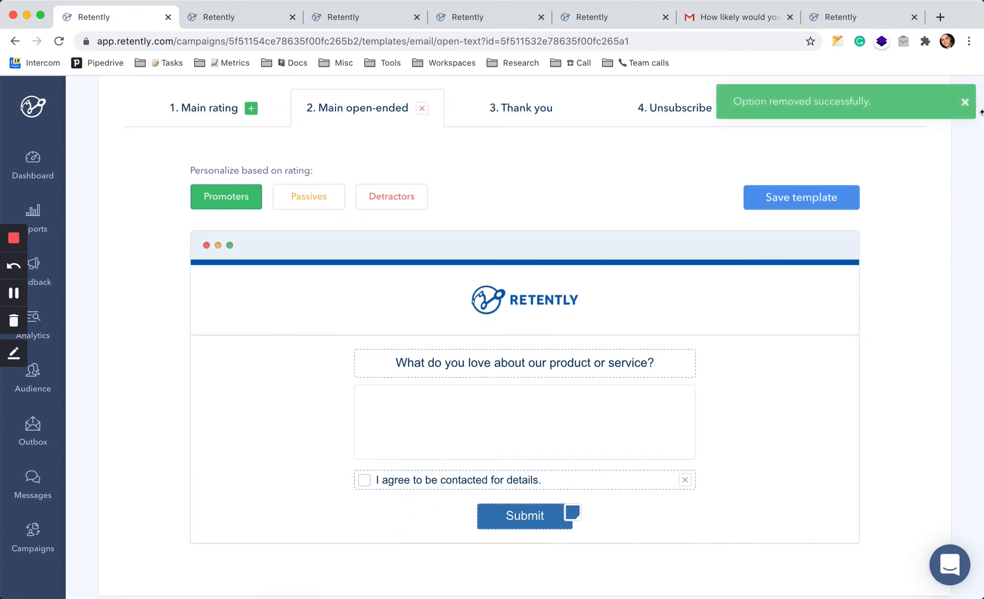
click(965, 101)
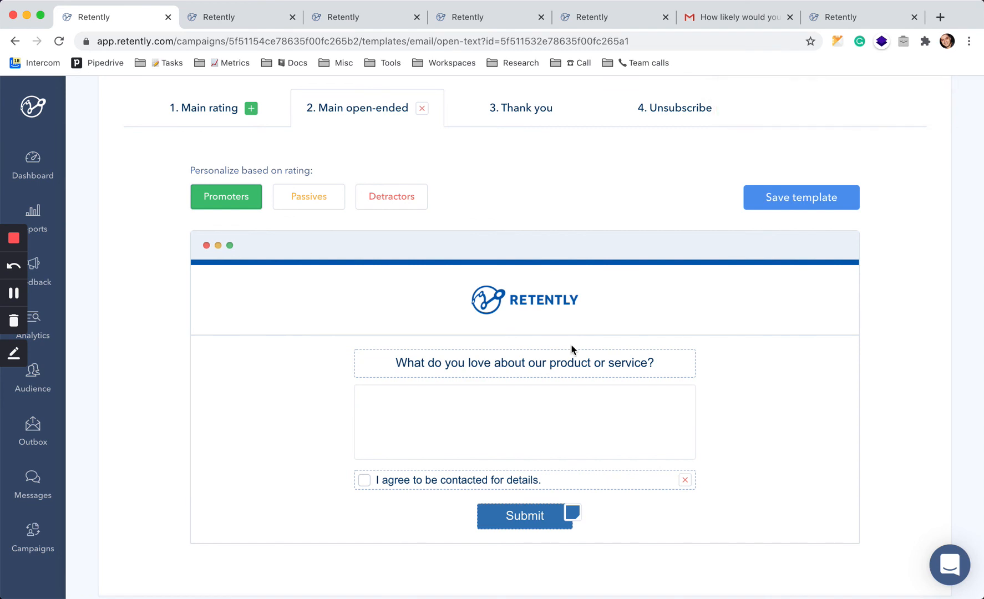
Compare the Passives, Promoters and Detractors versions of the open-ended question.
click(309, 199)
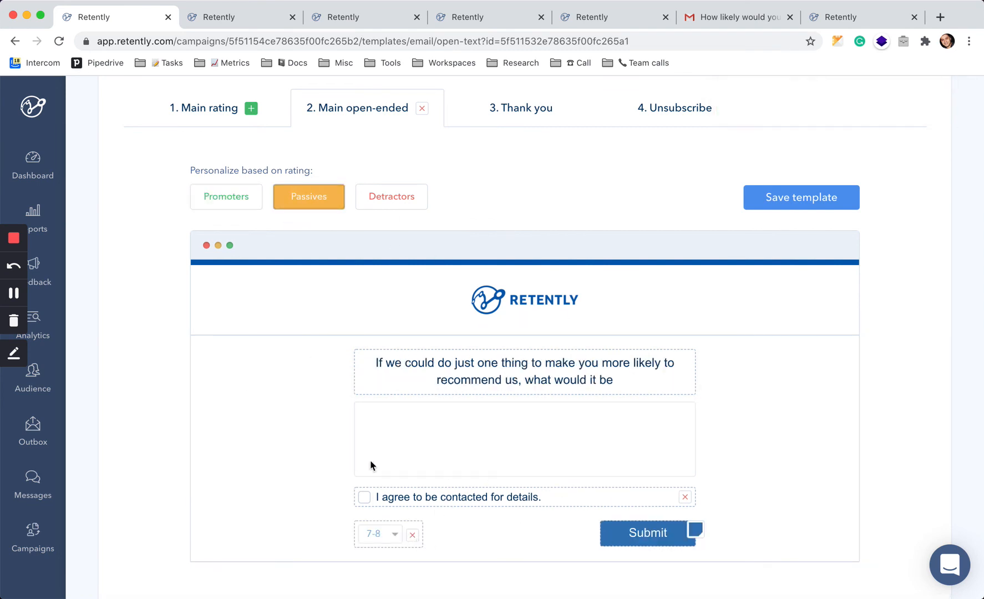
click(248, 206)
click(310, 205)
click(396, 205)
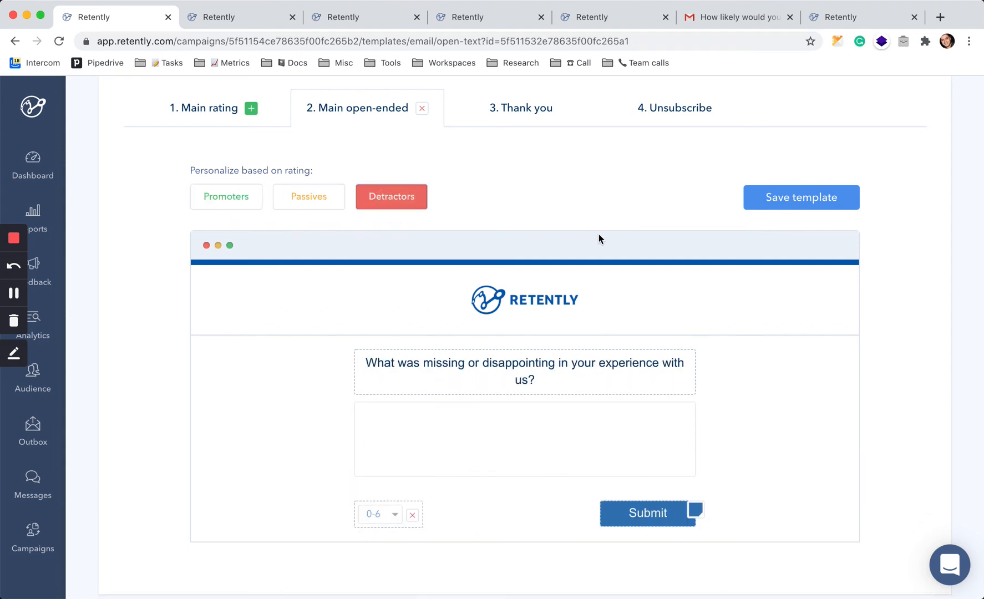
Reset the Main rating email template to its original defaults.
click(613, 20)
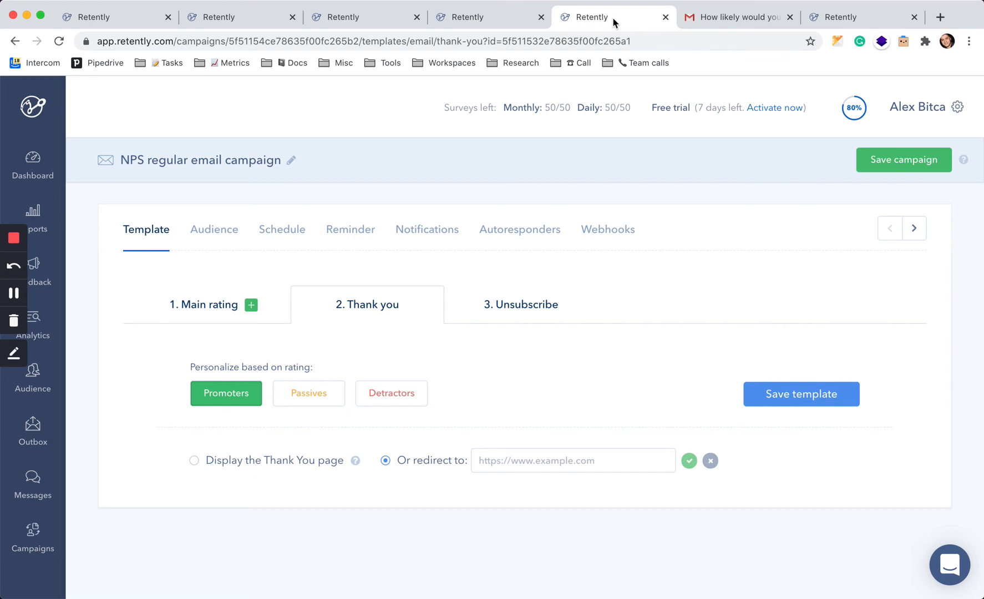
click(214, 315)
scroll(551, 366, down, 8)
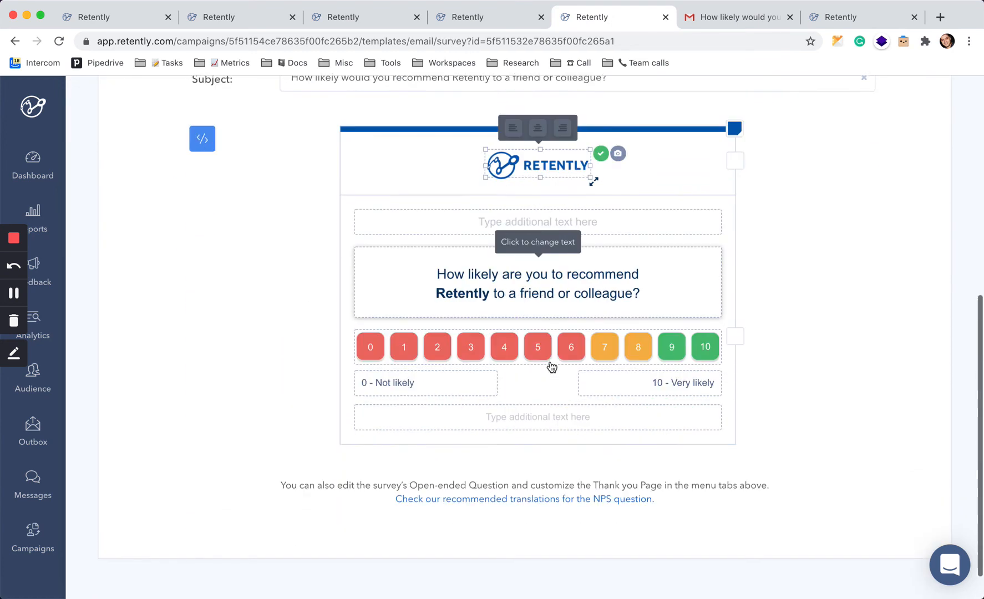
scroll(840, 364, up, 3)
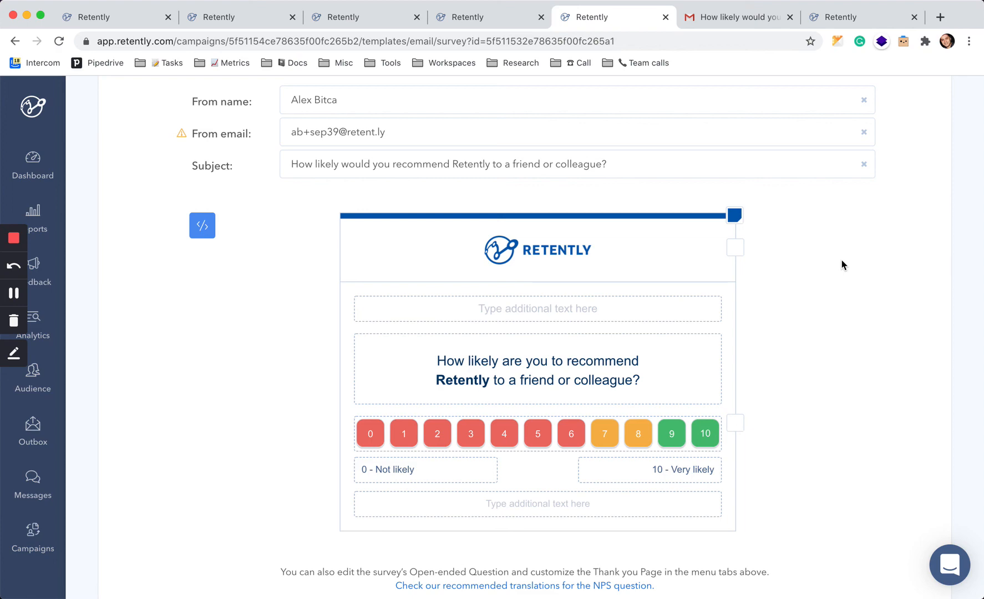
scroll(843, 265, up, 4)
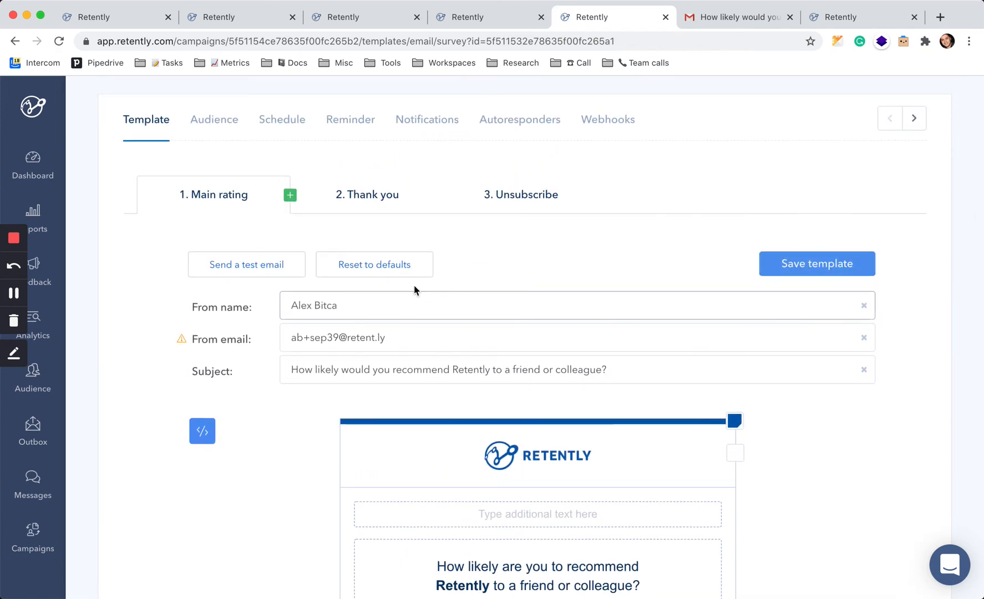
click(395, 264)
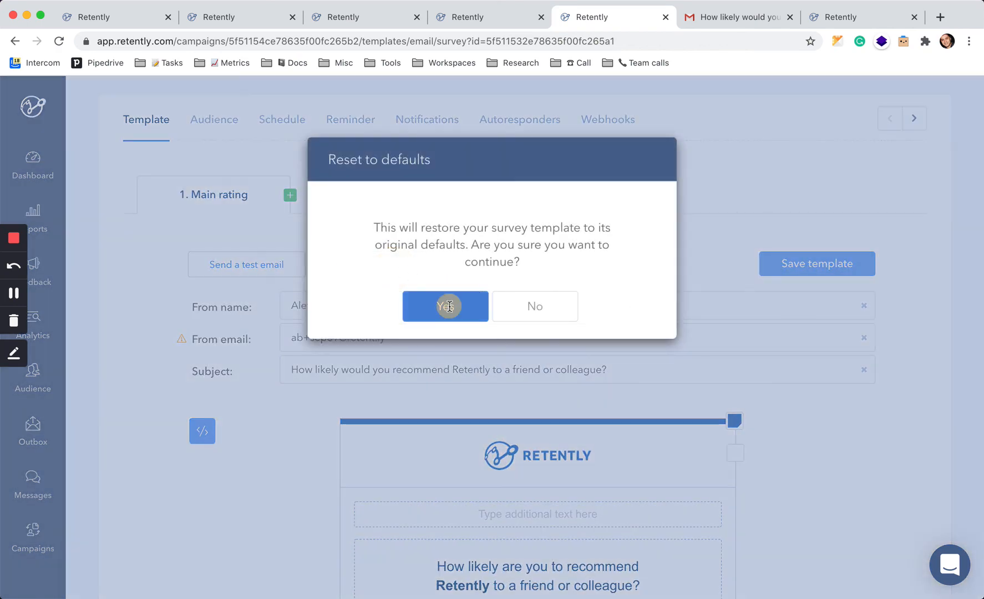
click(449, 306)
scroll(657, 421, down, 5)
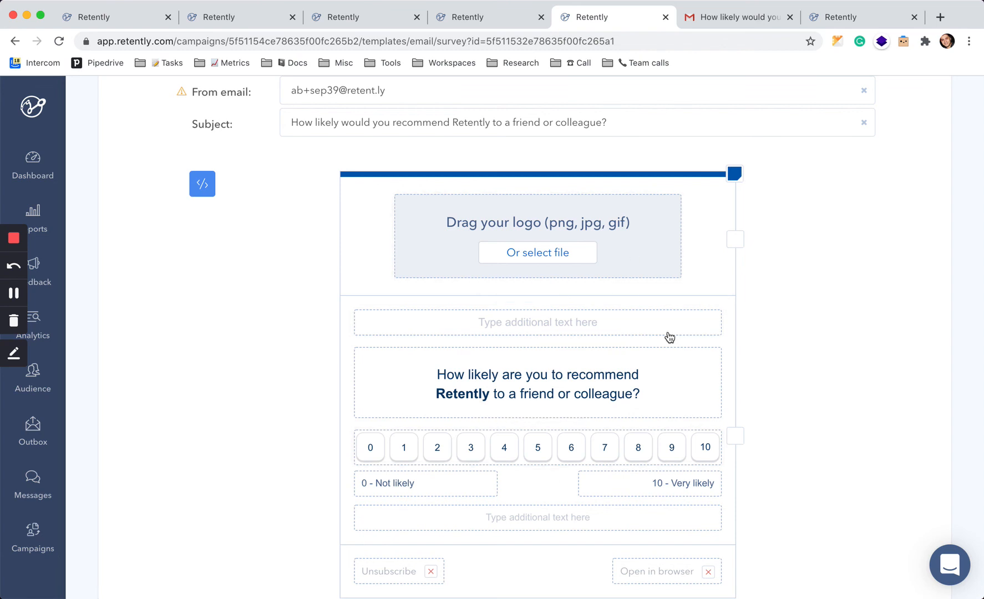
scroll(807, 333, down, 1)
scroll(807, 333, down, 1)
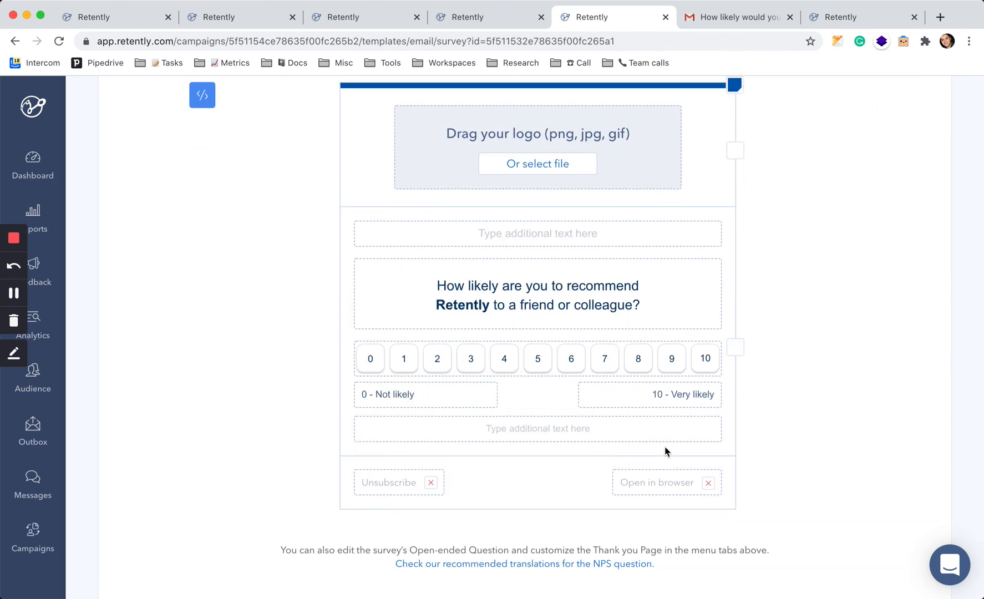